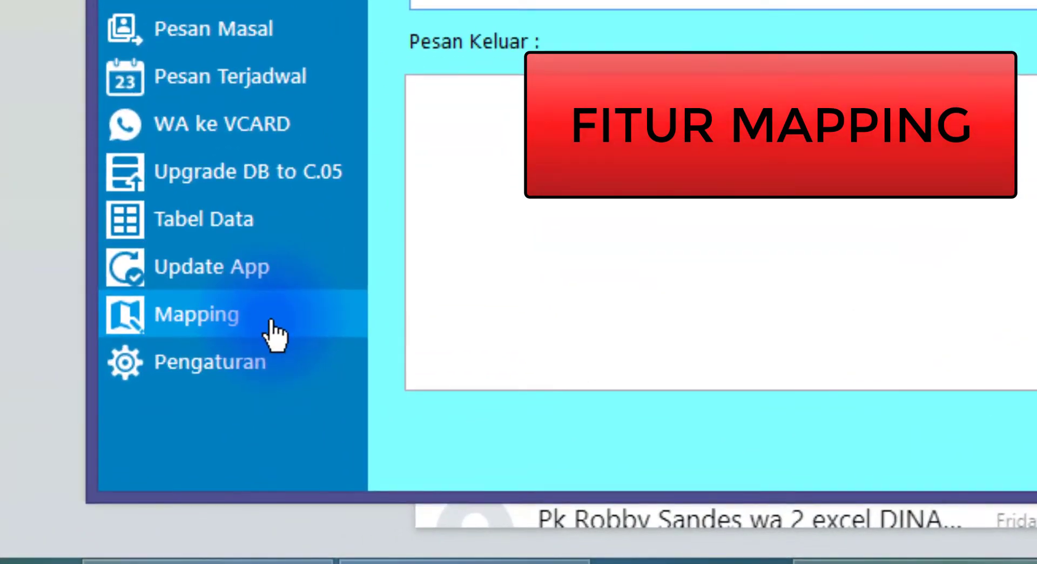
Open the Mapping page and read the Notepad notes on replacing message text and translating it into another language
click(213, 336)
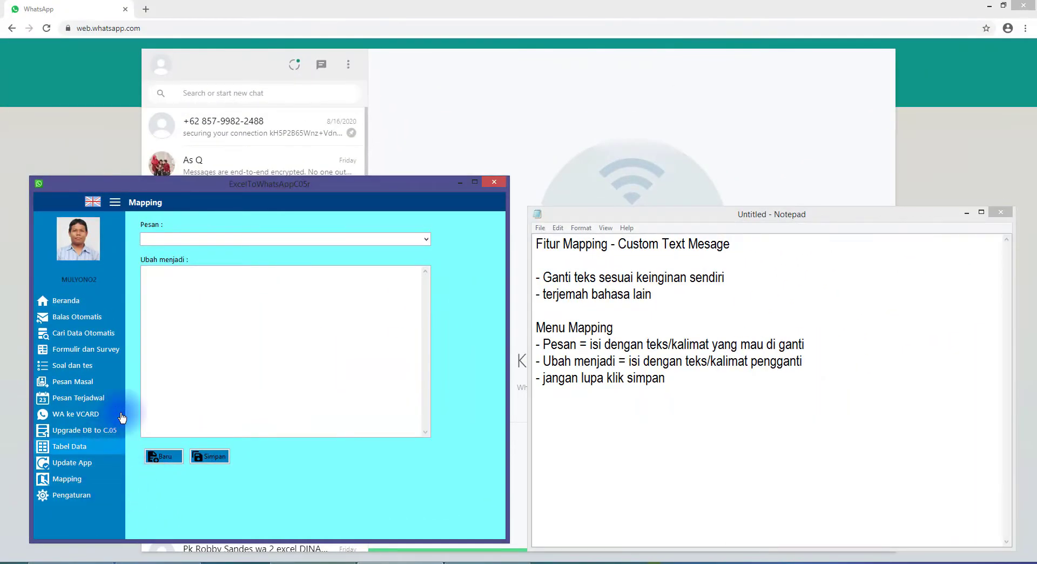
drag(543, 277, 730, 279)
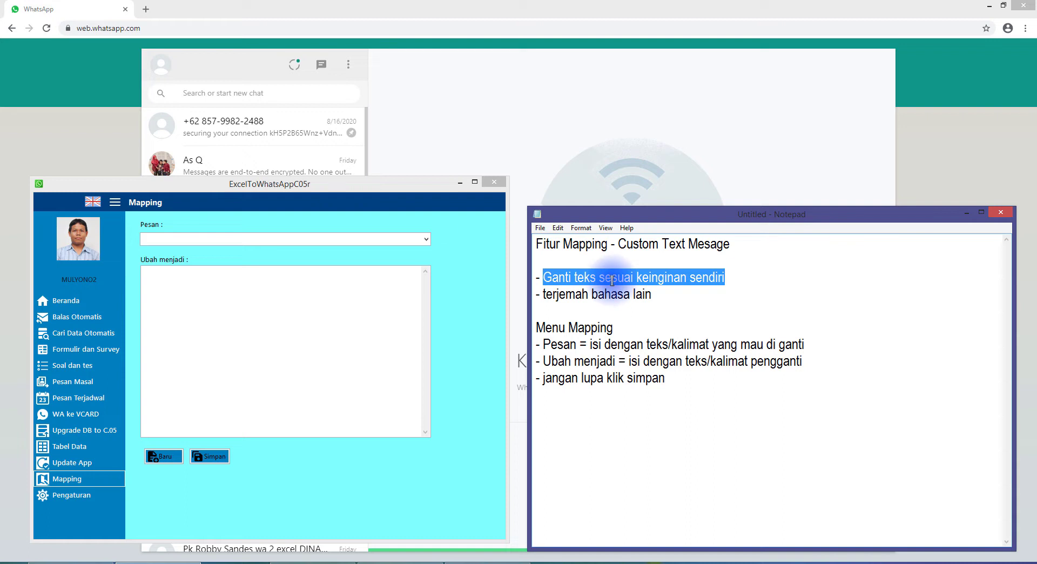
drag(655, 294, 543, 297)
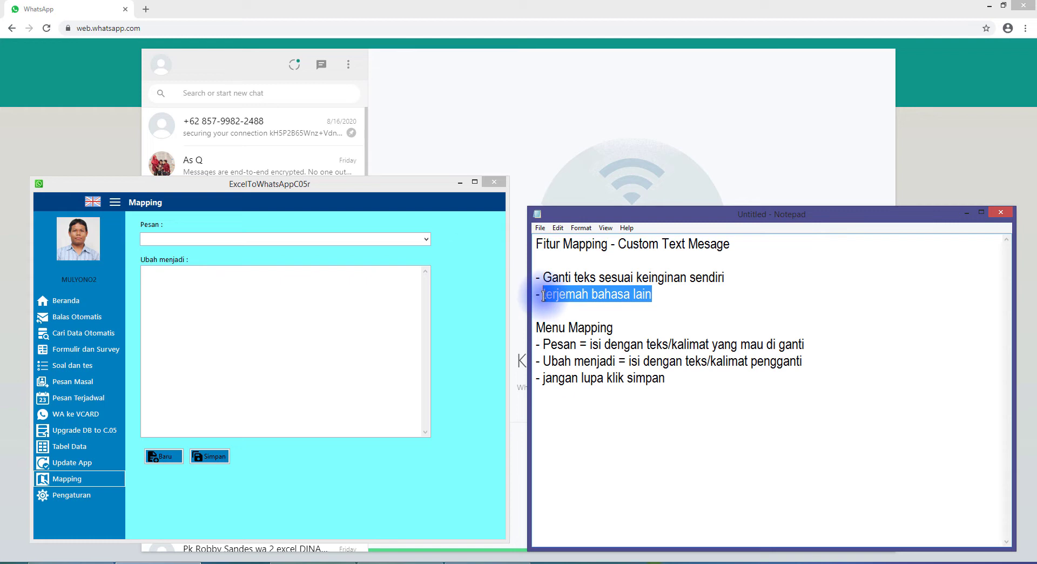
click(674, 295)
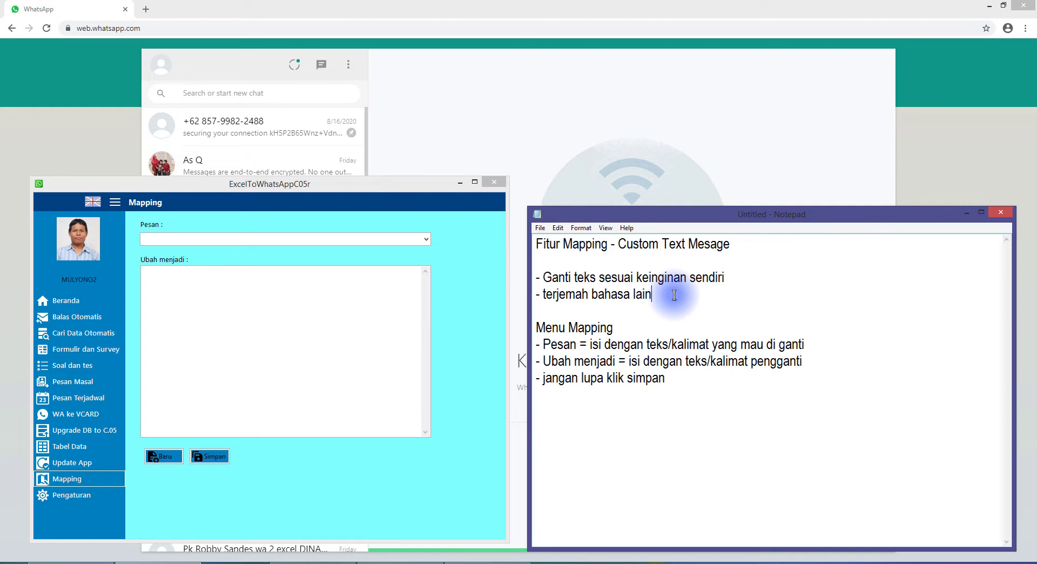
drag(674, 295, 546, 296)
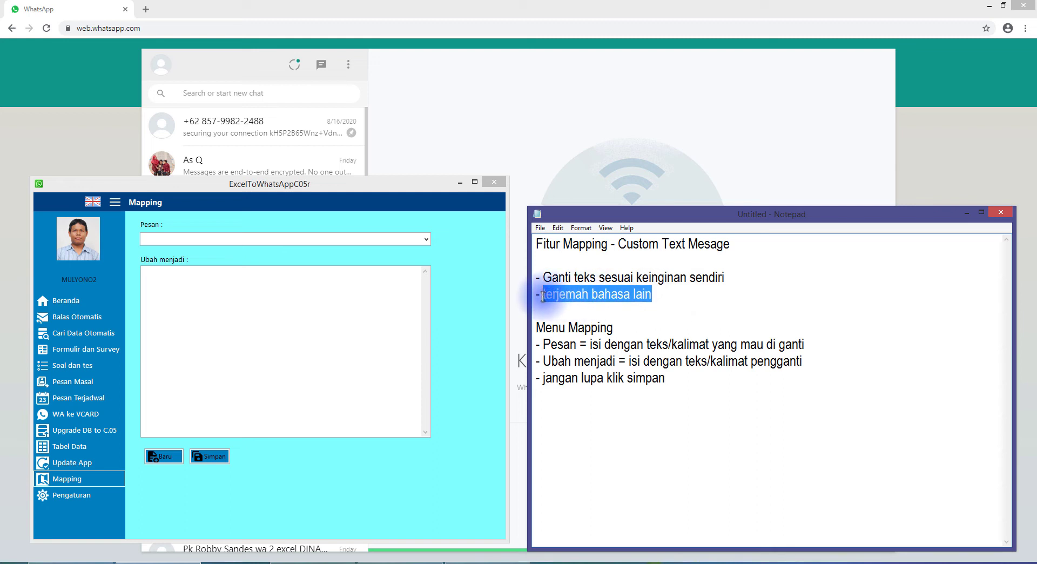
click(678, 295)
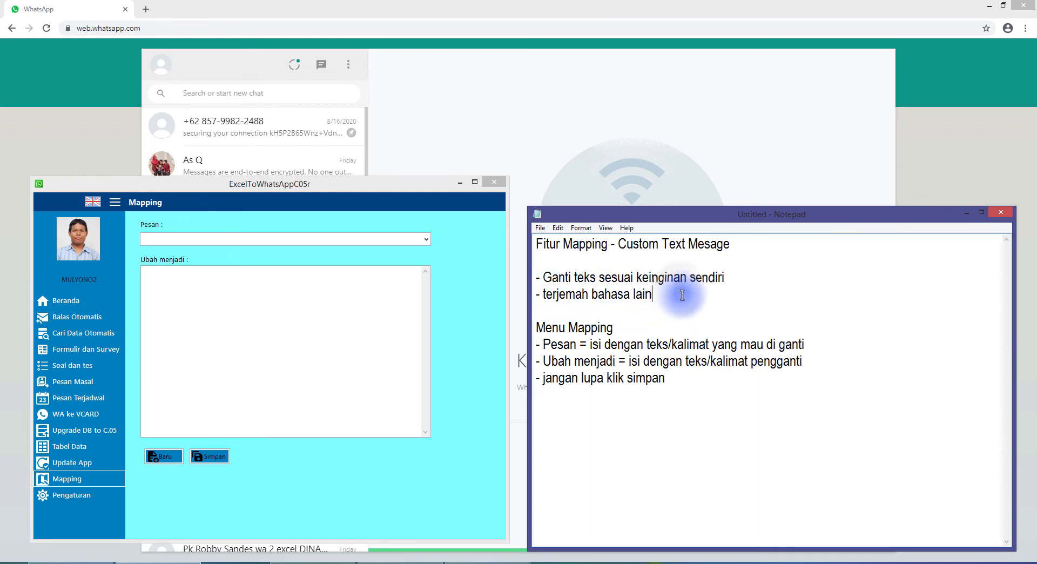
click(578, 313)
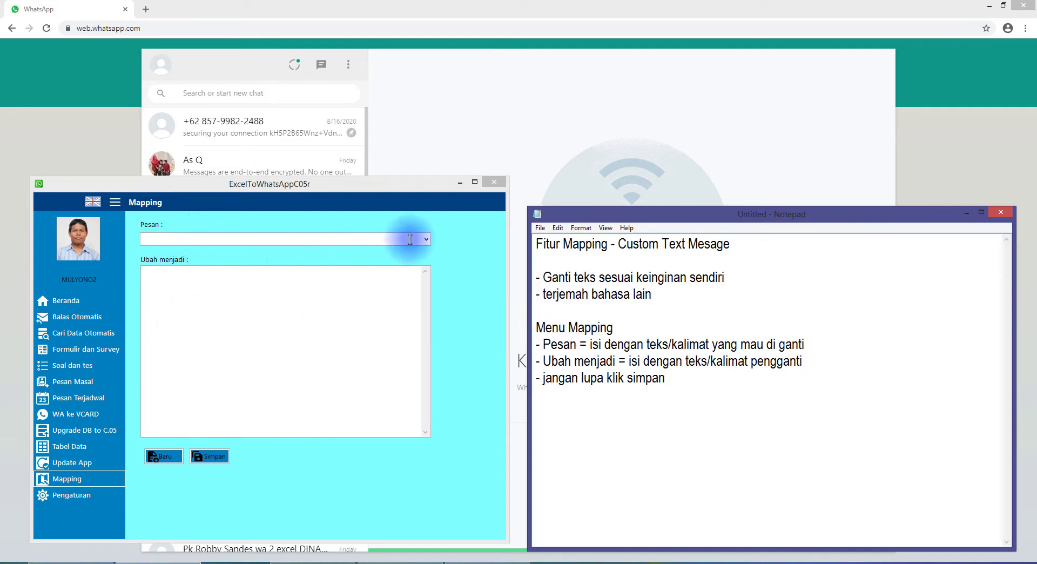
Check the Mapping page's list of saved messages and view the Cari Data Otomatis settings for the UN keyword
click(426, 239)
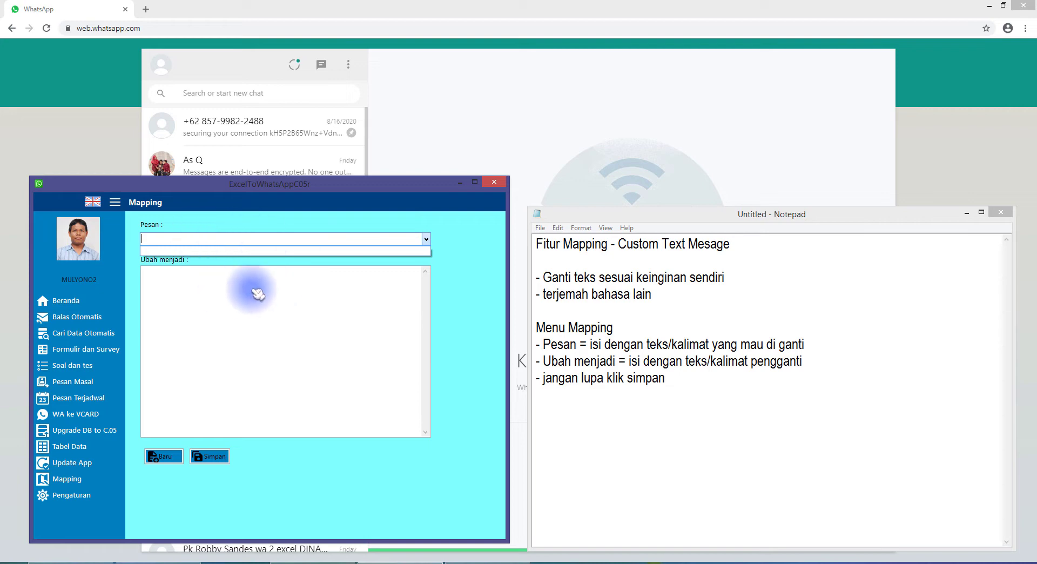
click(196, 310)
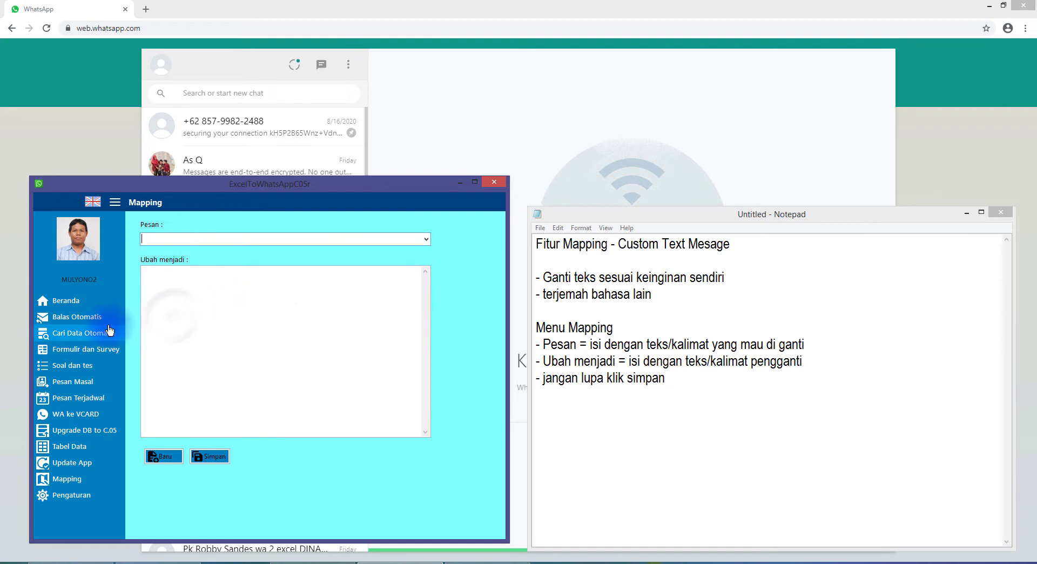
click(82, 334)
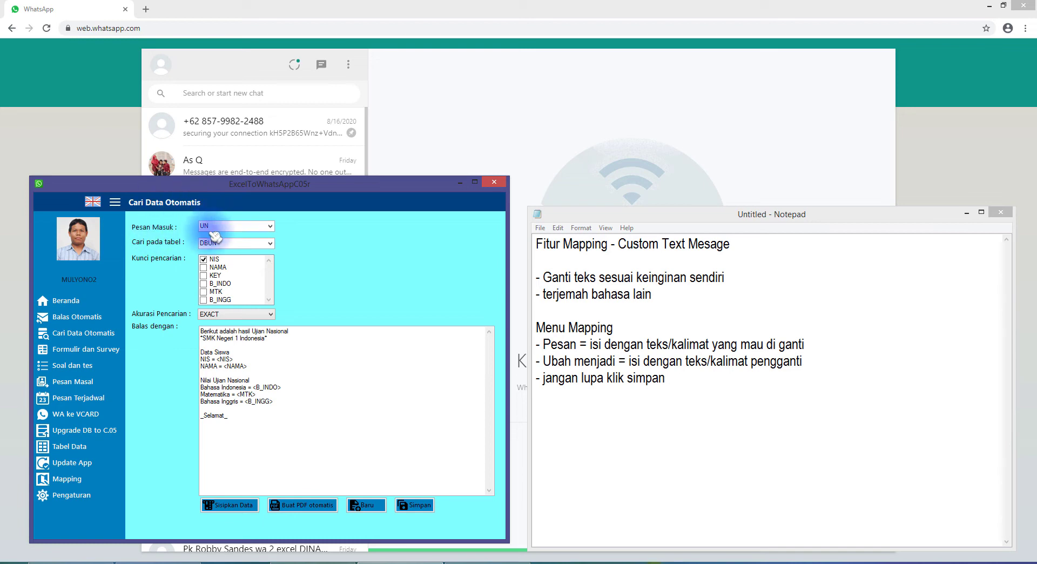
Switch to WhatsApp Web, open the chat directly below the pinned conversation and send the query "UN#01"
click(83, 138)
click(248, 174)
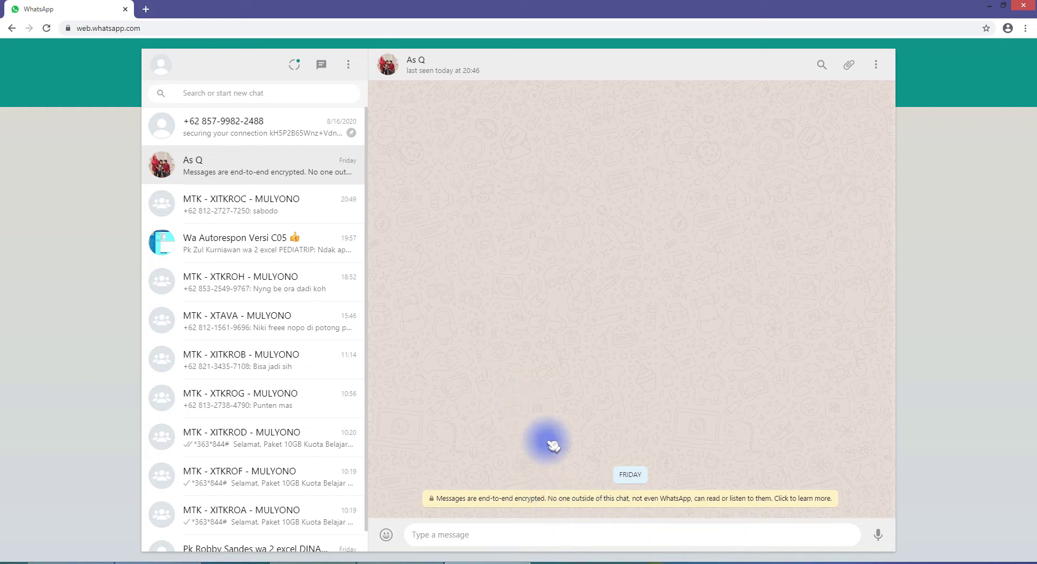
text(un)
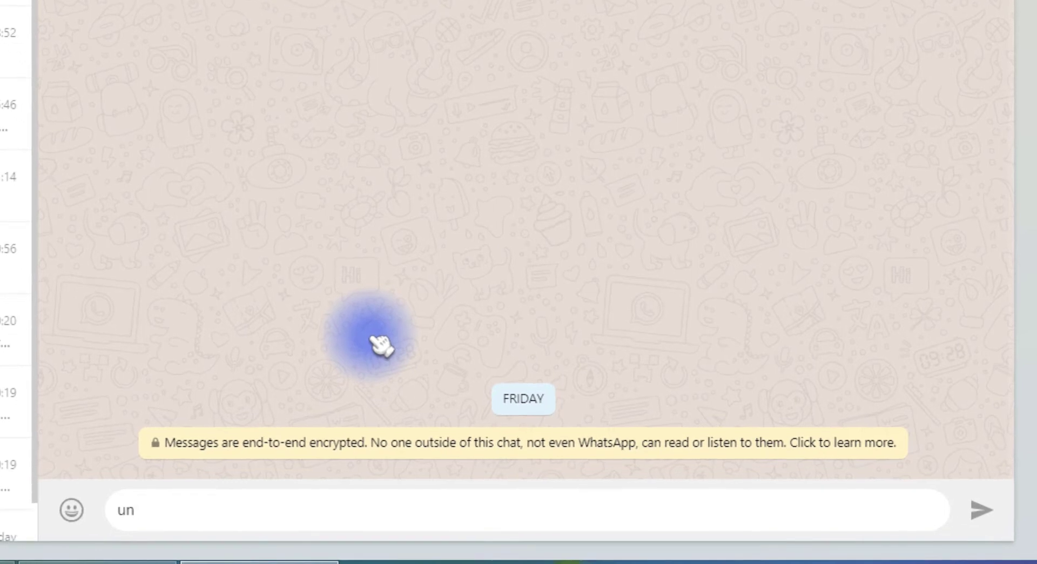
key(BackSpace)
key(BackSpace)
text(UN#01)
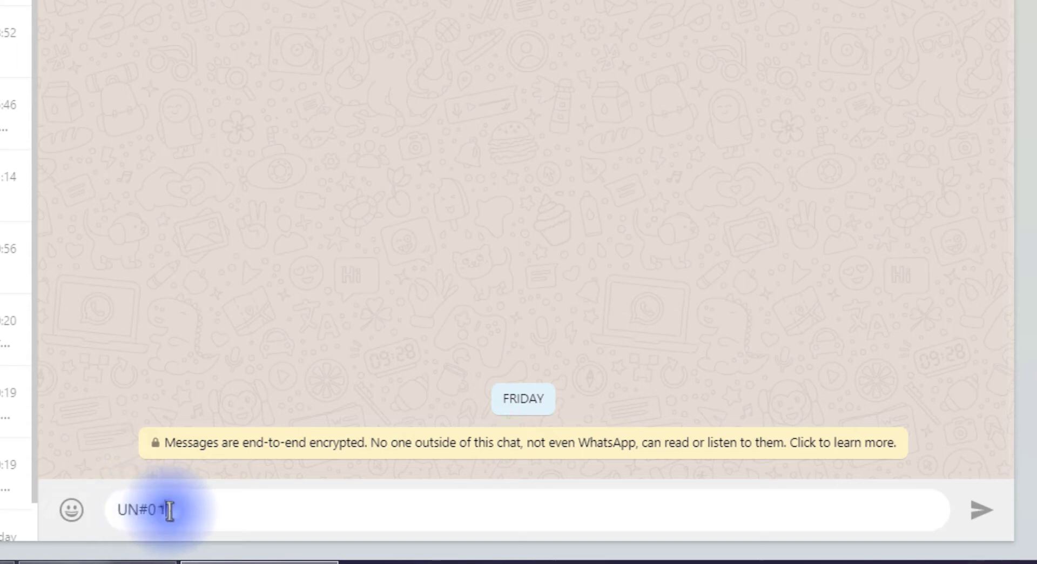
double_click(154, 509)
click(190, 507)
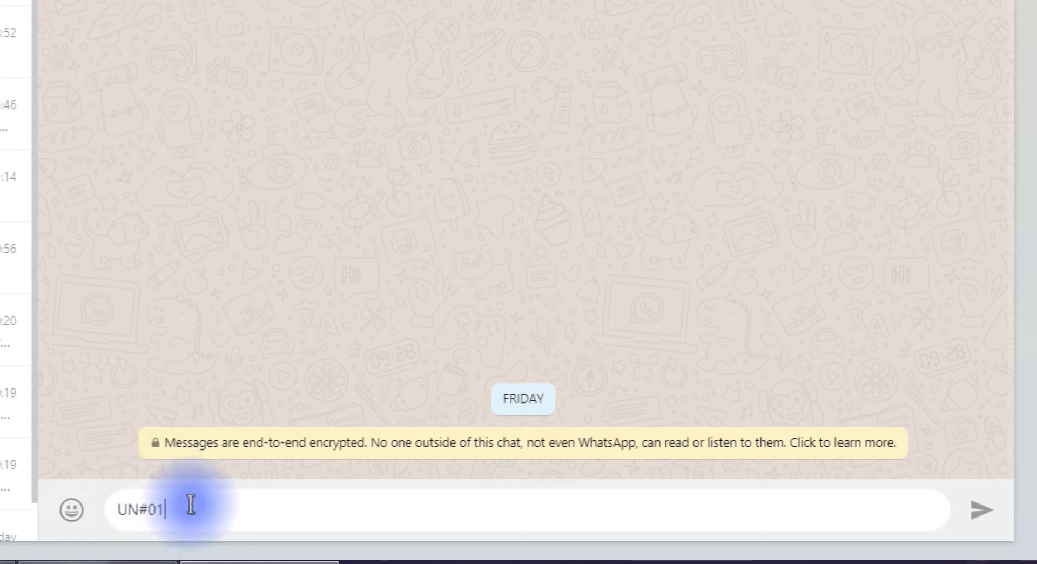
key(Return)
key(ctrl+v)
key(Return)
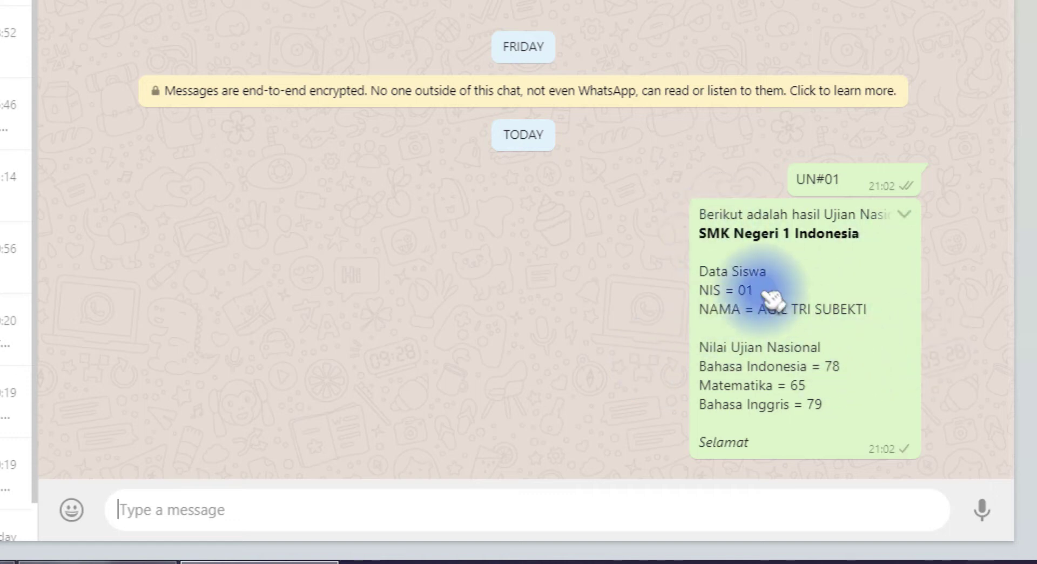
Review the automatic exam-result reply and the "UN#01" query that triggered it
drag(722, 215, 794, 446)
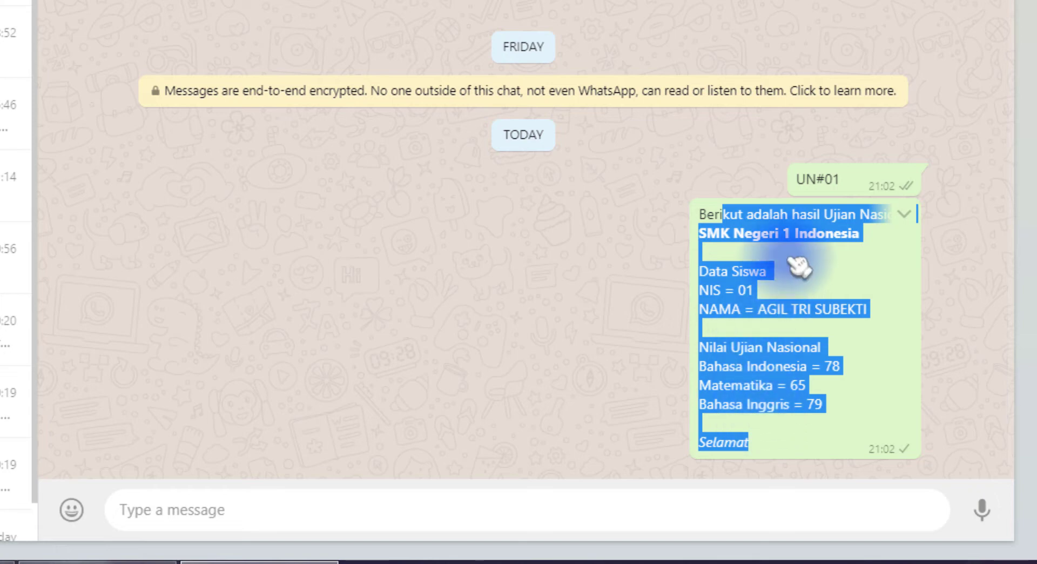
drag(804, 180, 839, 180)
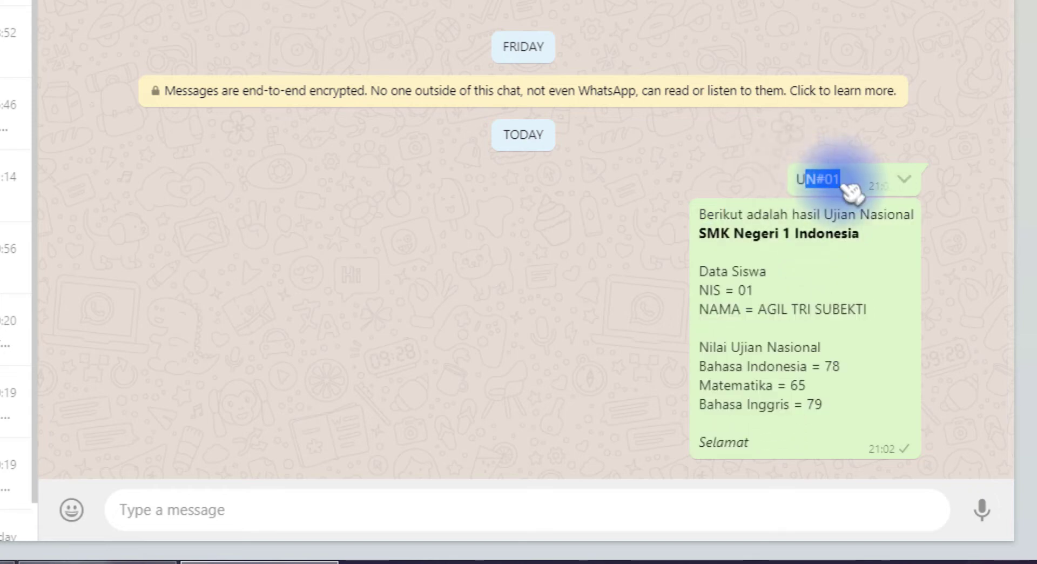
click(825, 180)
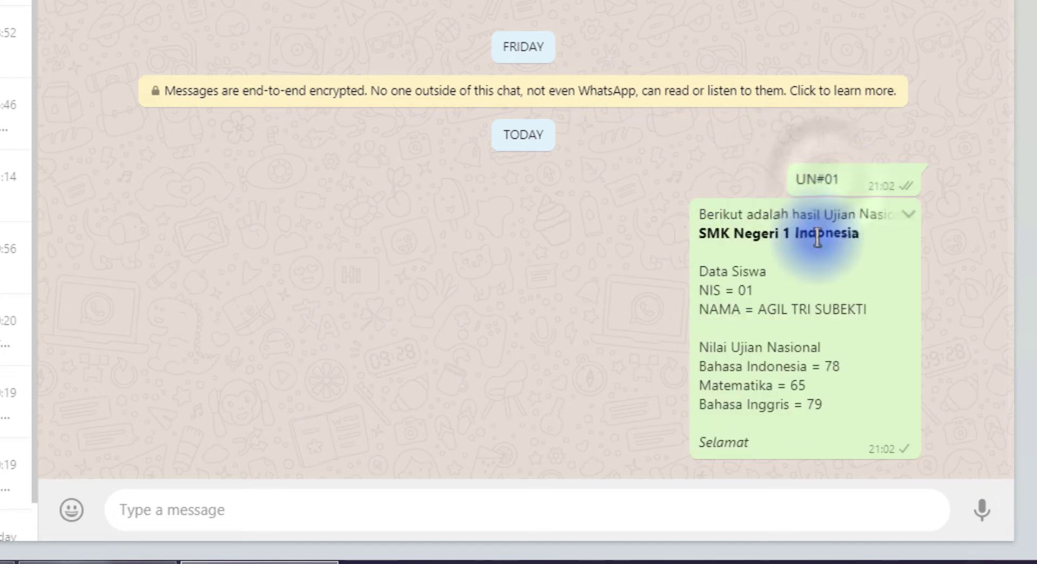
Send another UN# query in the same chat, using a made-up nine-digit student number
click(227, 513)
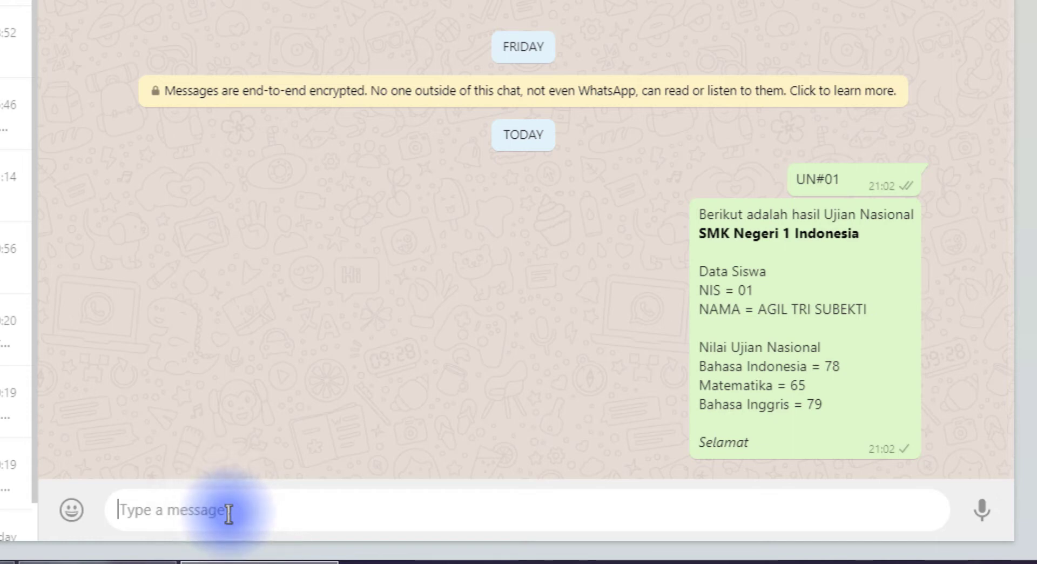
text(UN#005795646)
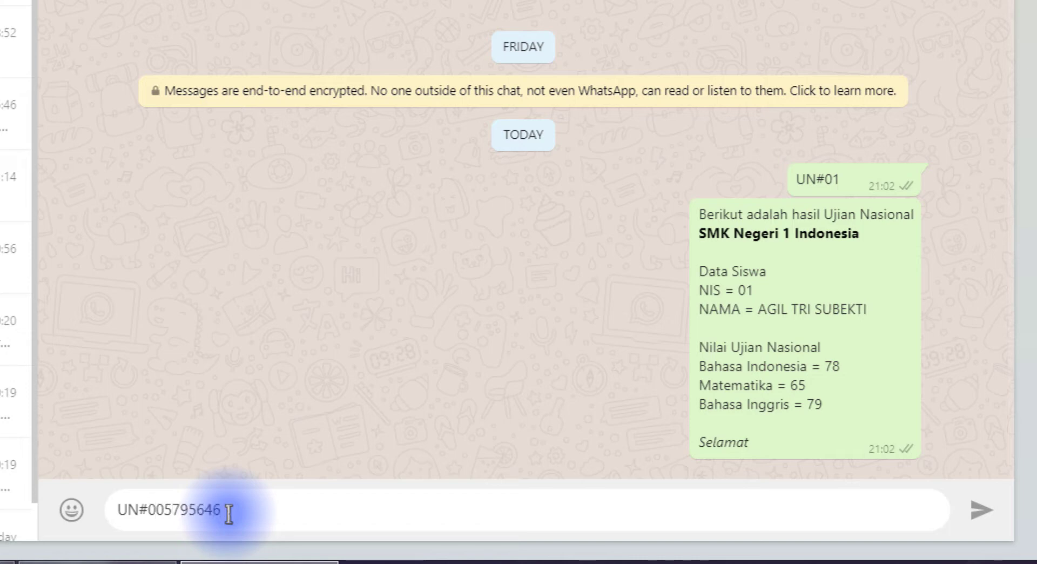
drag(226, 510, 153, 509)
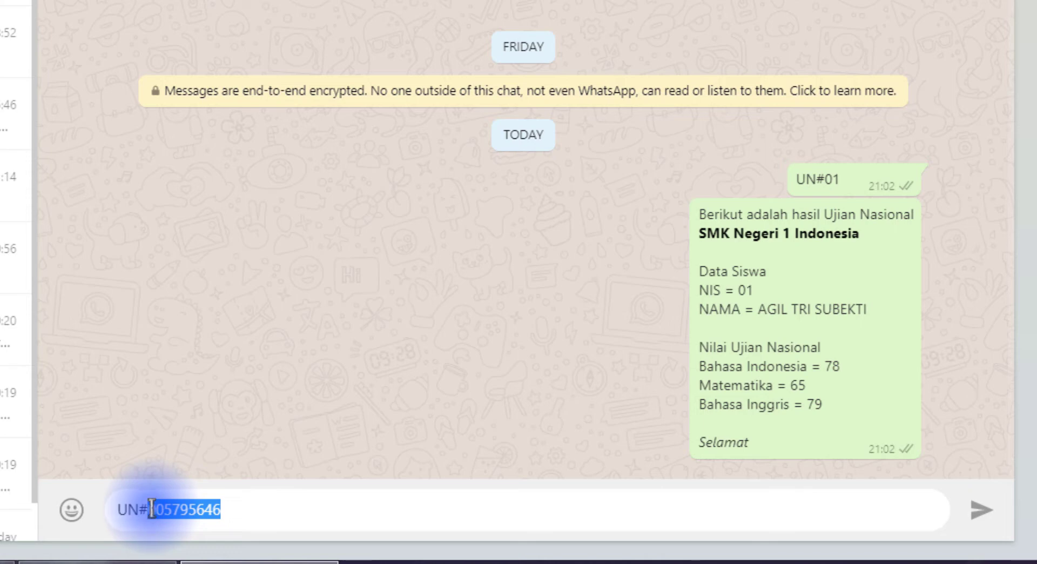
click(280, 513)
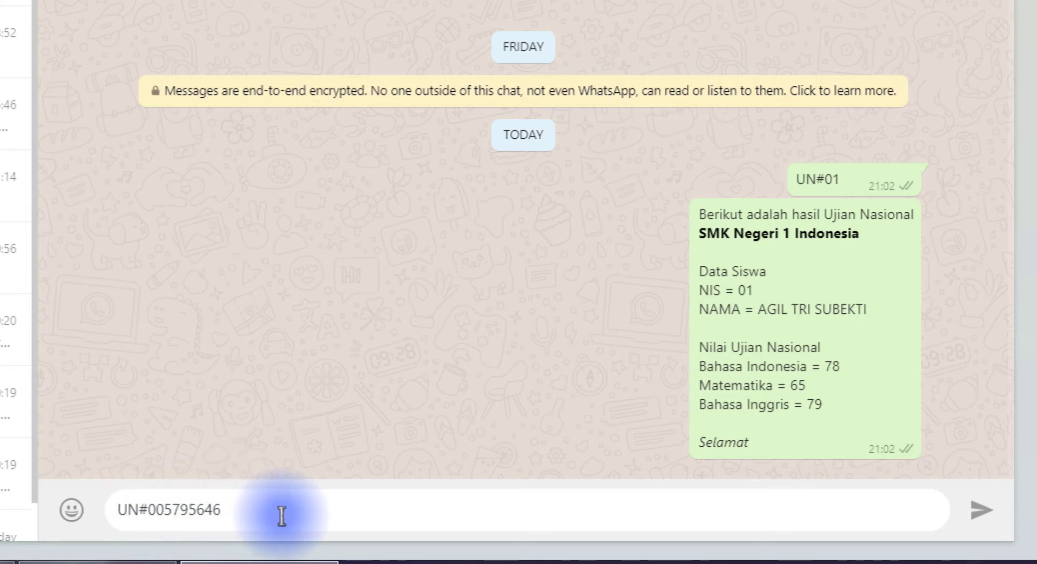
key(Return)
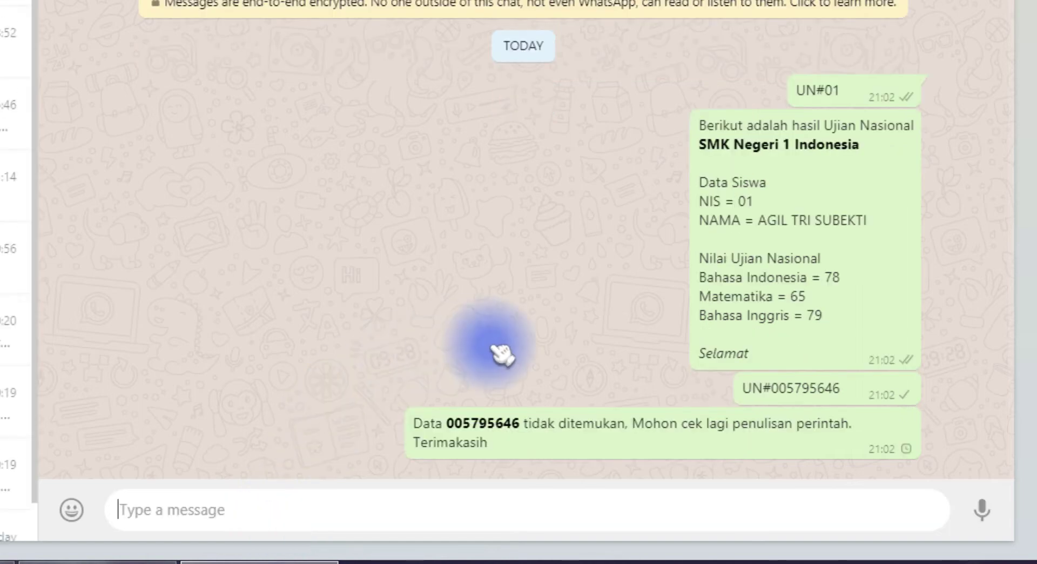
Examine the wording of the automatic reply to the made-up student number
drag(526, 425, 843, 428)
double_click(469, 425)
click(443, 447)
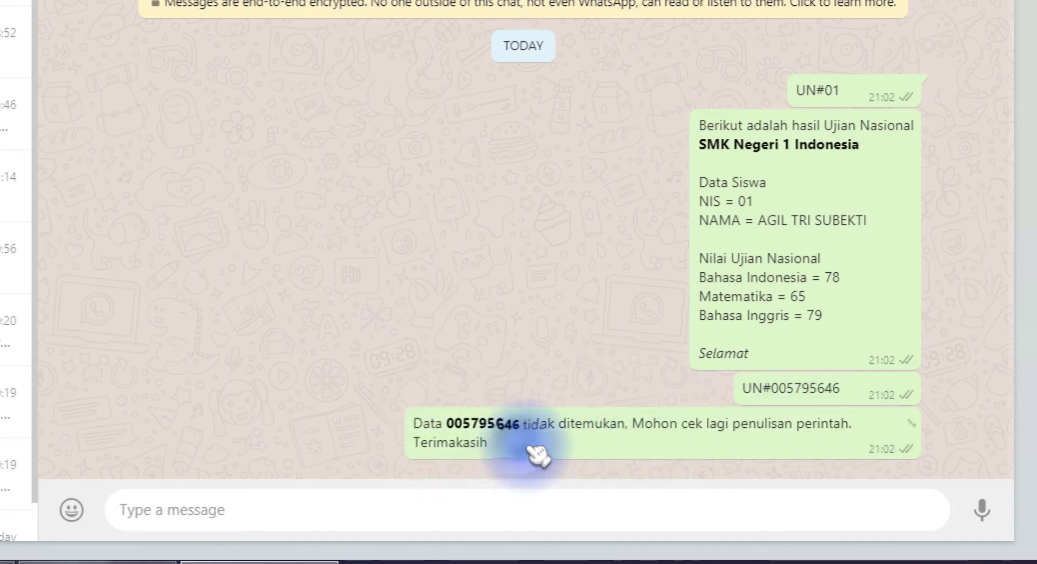
drag(524, 423, 892, 446)
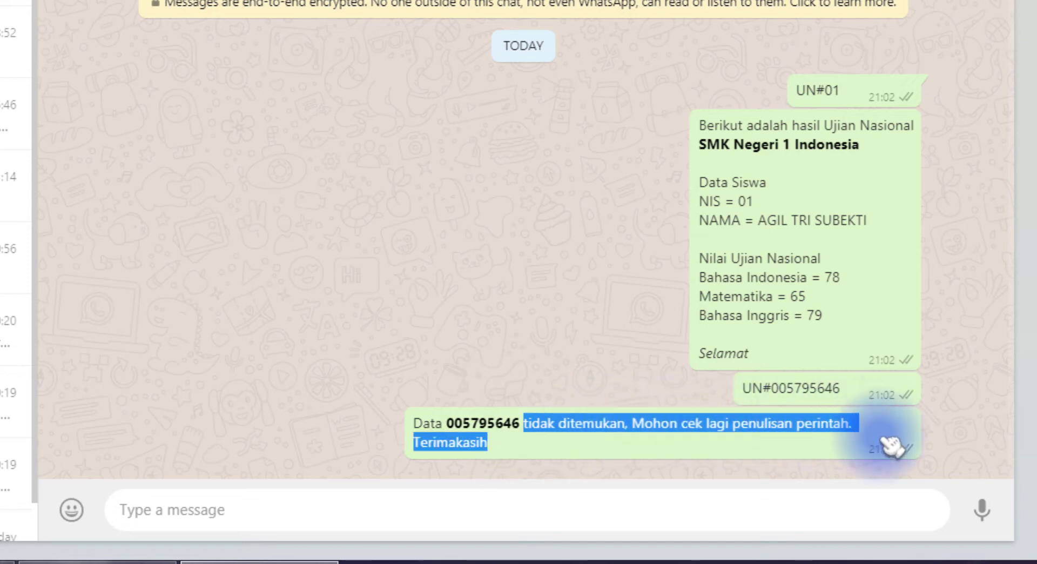
click(765, 444)
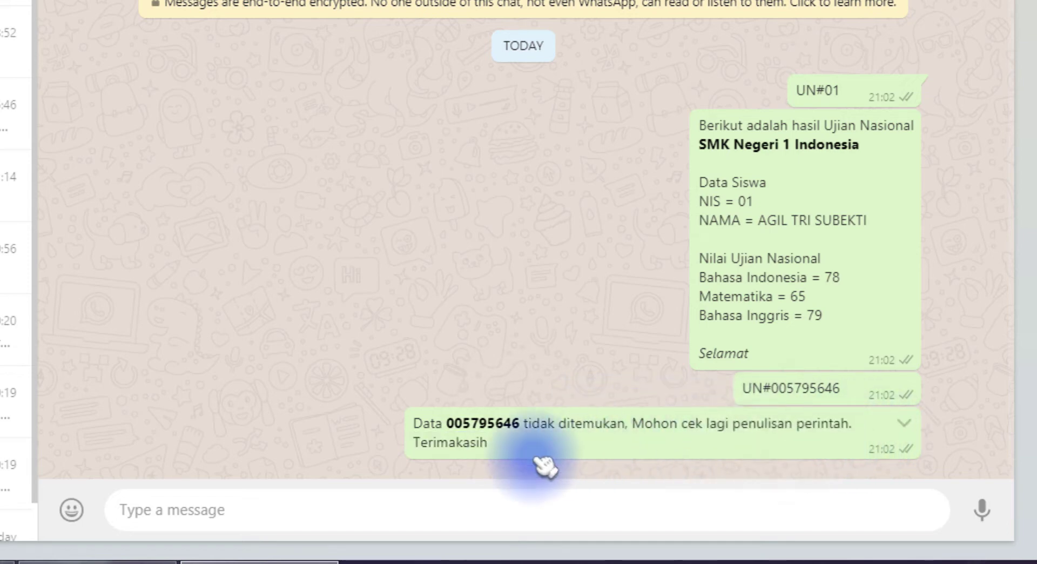
Copy the word "Terimakasih" from the last automatic reply
double_click(476, 444)
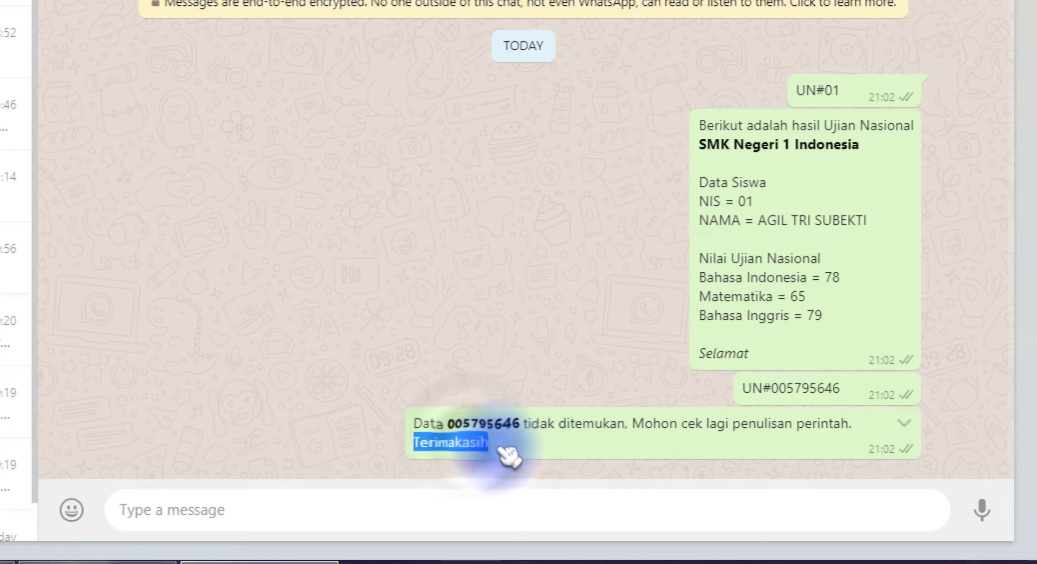
right_click(453, 443)
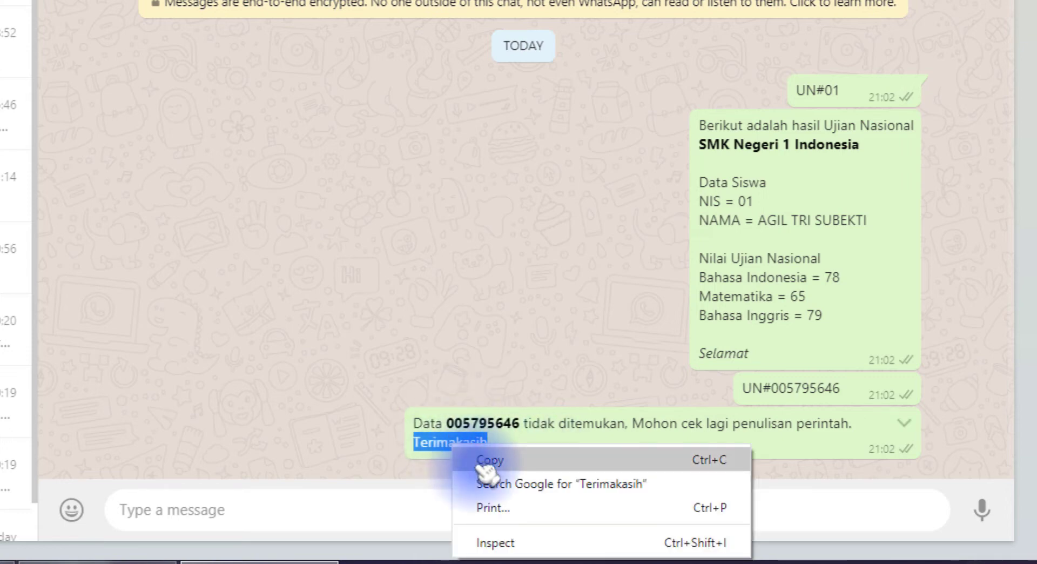
click(476, 459)
Switch to ExcelToWhatsAppC05r and enter the copied word "Terimakasih" as the Pesan on the Mapping page
click(423, 562)
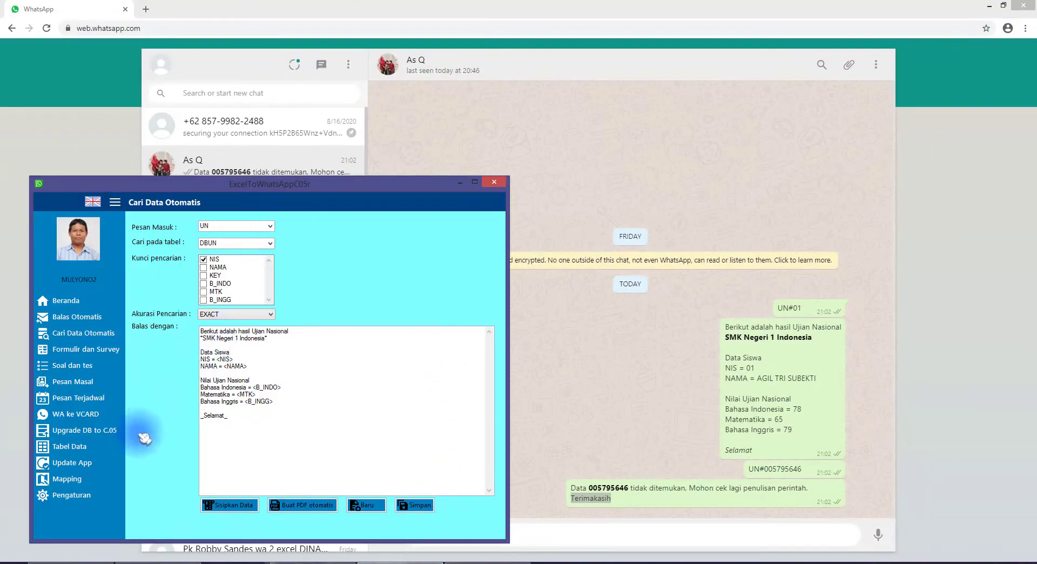
click(80, 486)
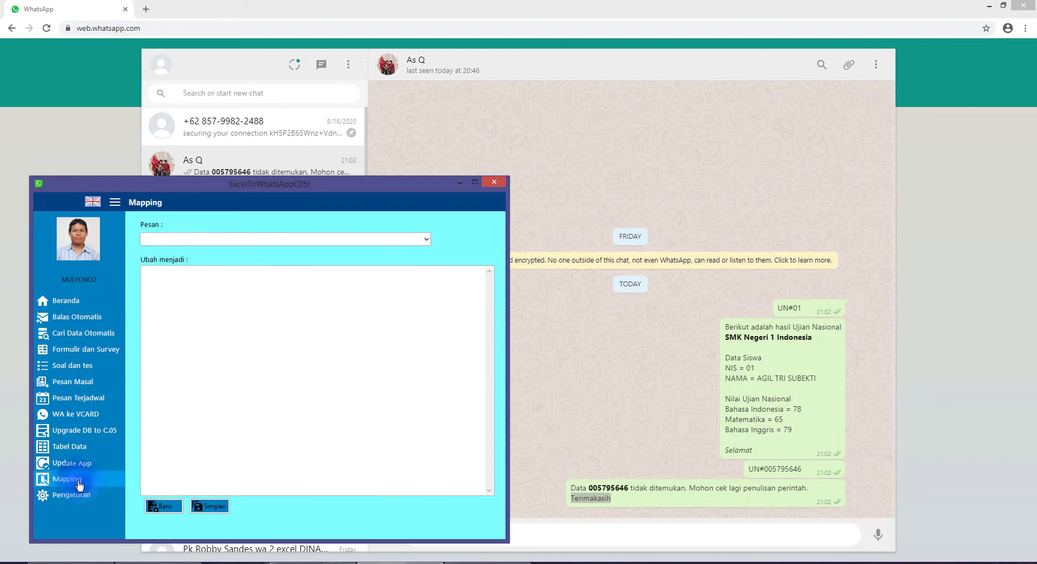
click(163, 238)
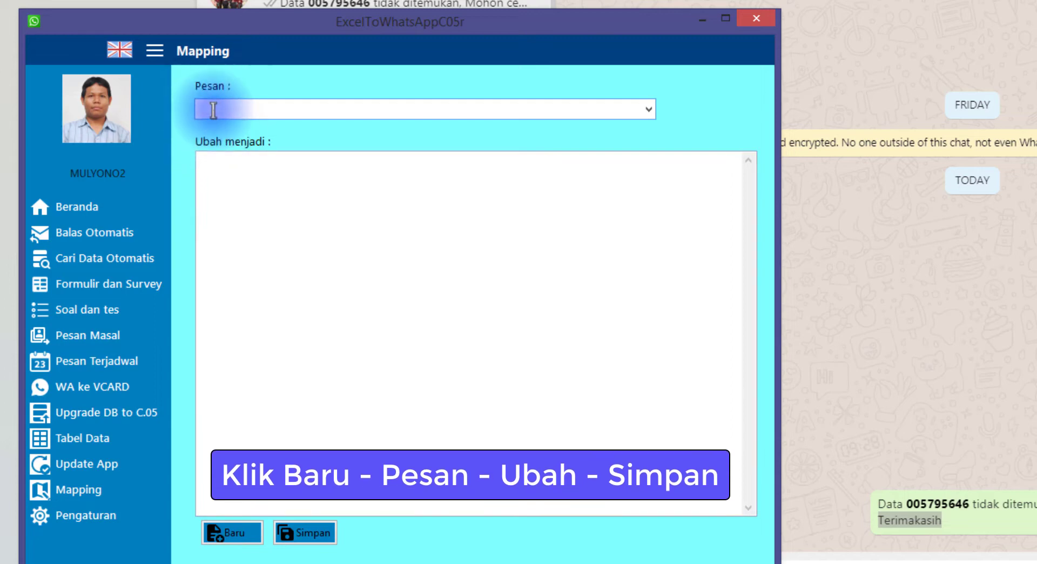
click(239, 184)
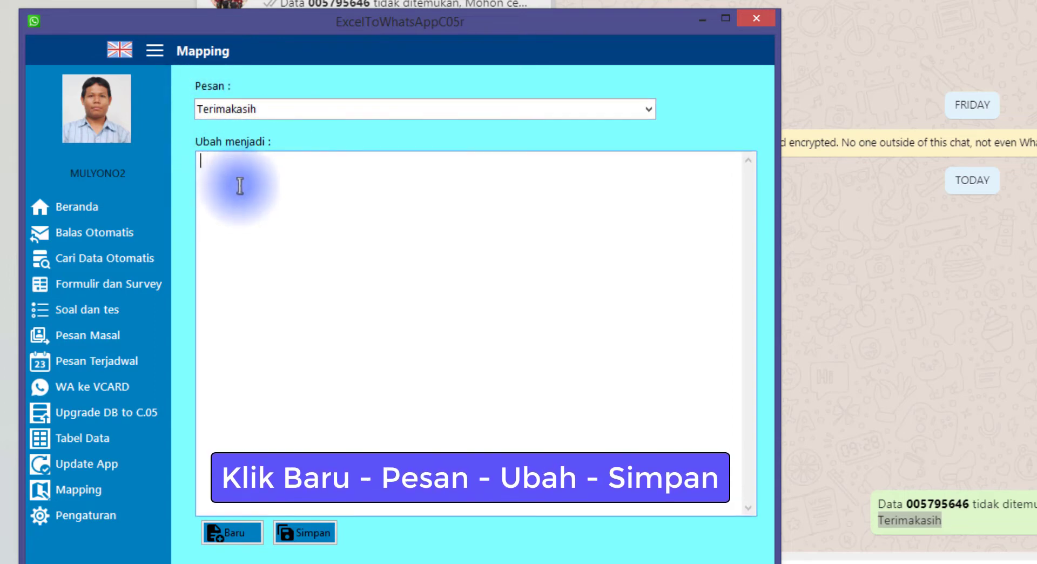
Enter "Matur Nuwun" as the Ubah menjadi replacement text for "Terimakasih"
click(268, 109)
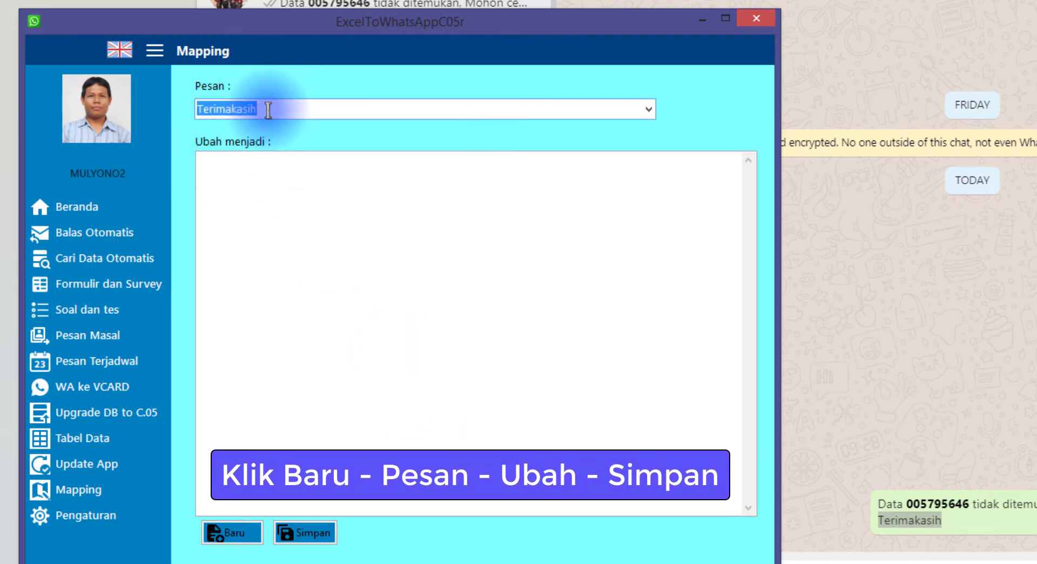
click(227, 170)
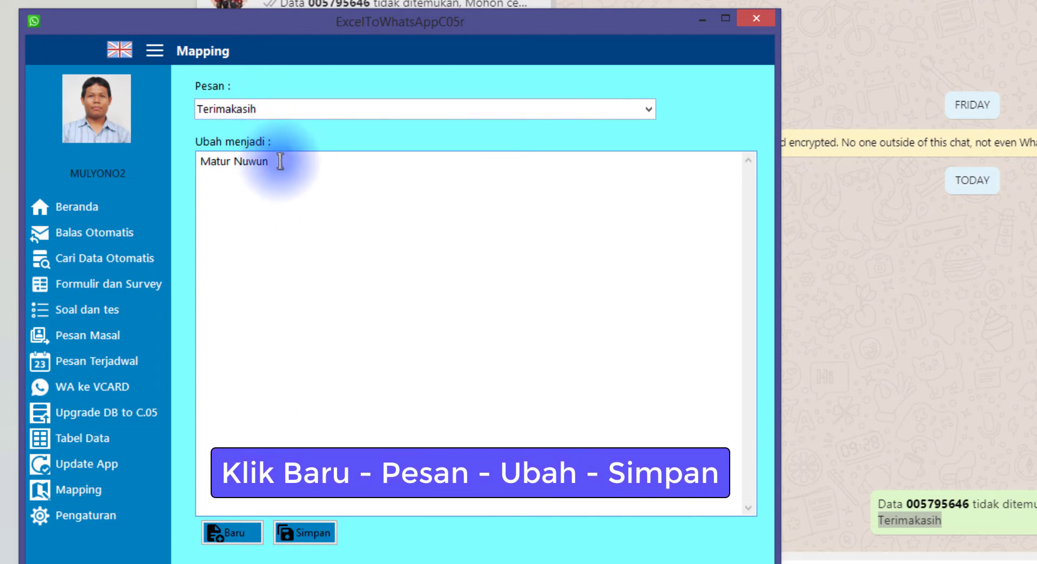
drag(277, 163, 148, 159)
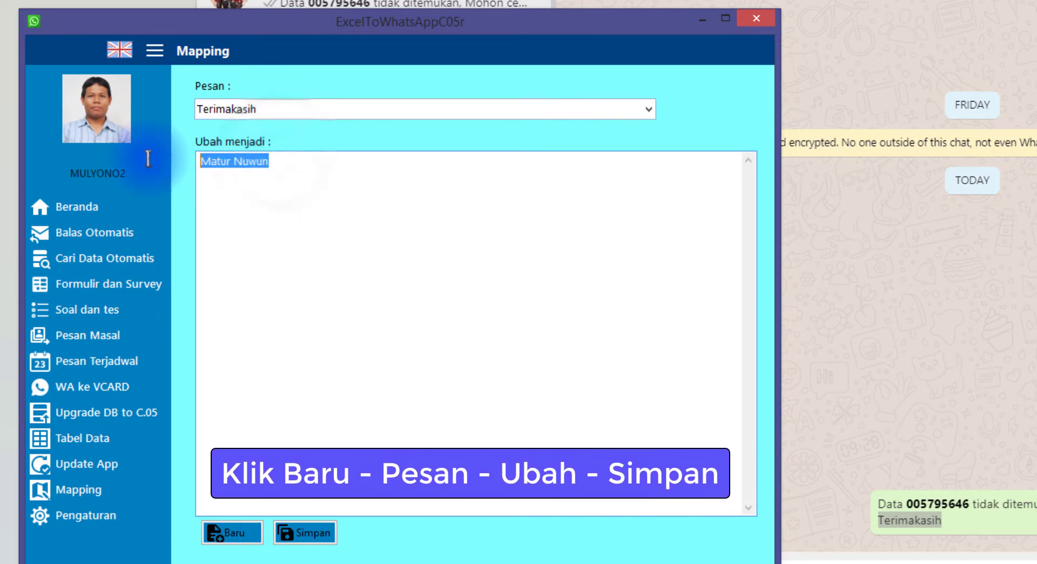
Save the mapping that replaces "Terimakasih" with "Matur Nuwun" and close the message that follows
click(300, 532)
click(851, 249)
Switch to the WhatsApp chat and send a UN# query with another made-up student number, checking it against the "Terimakasih" mapping
click(982, 343)
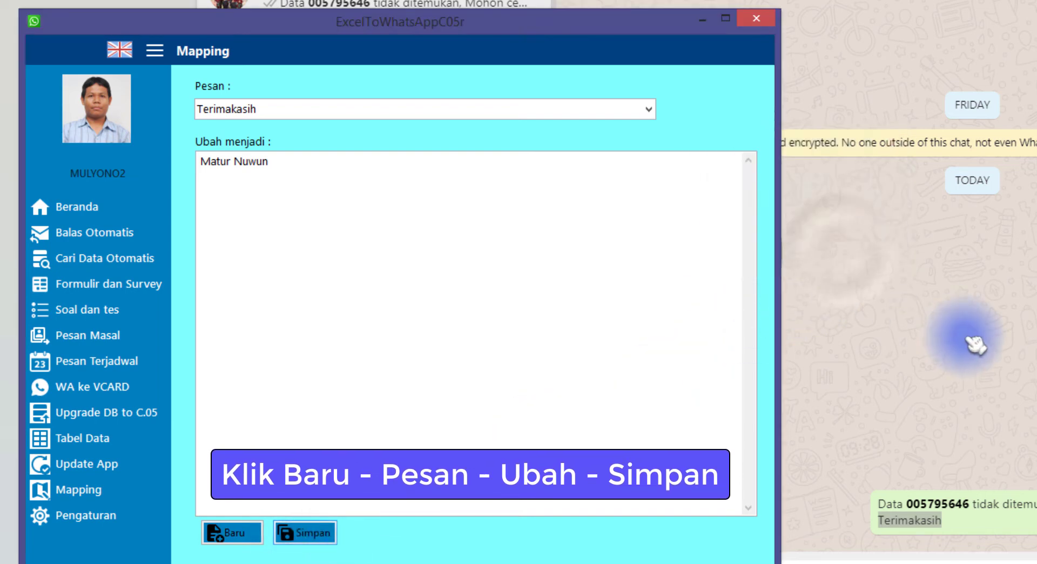
click(733, 562)
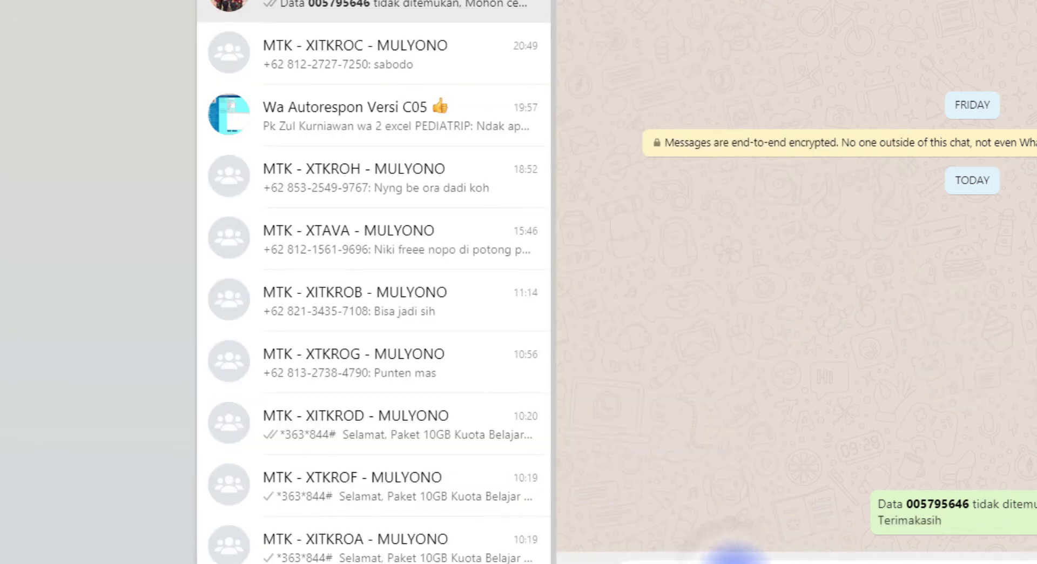
text(Un)
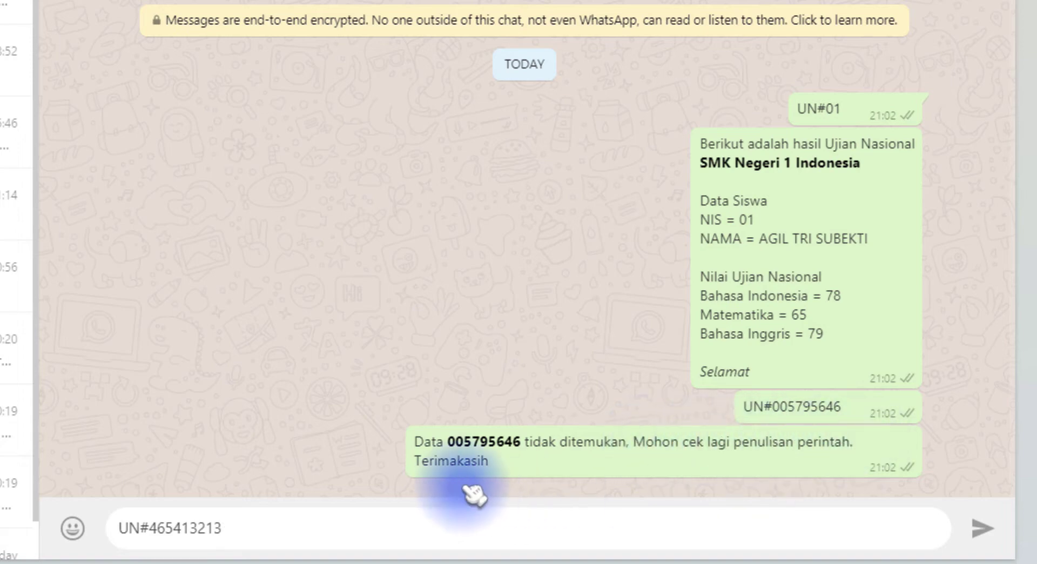
double_click(454, 462)
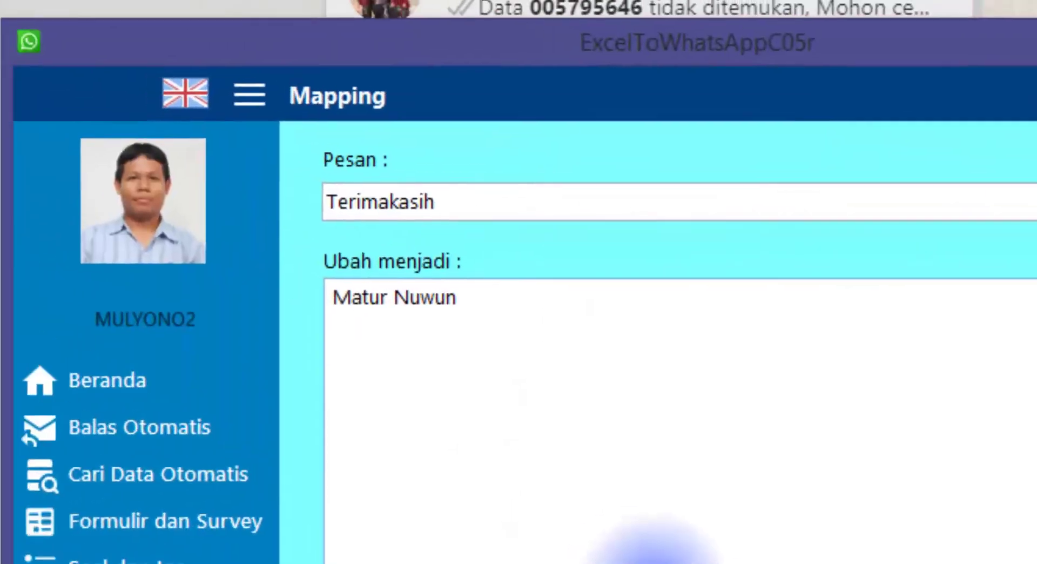
drag(470, 324, 331, 298)
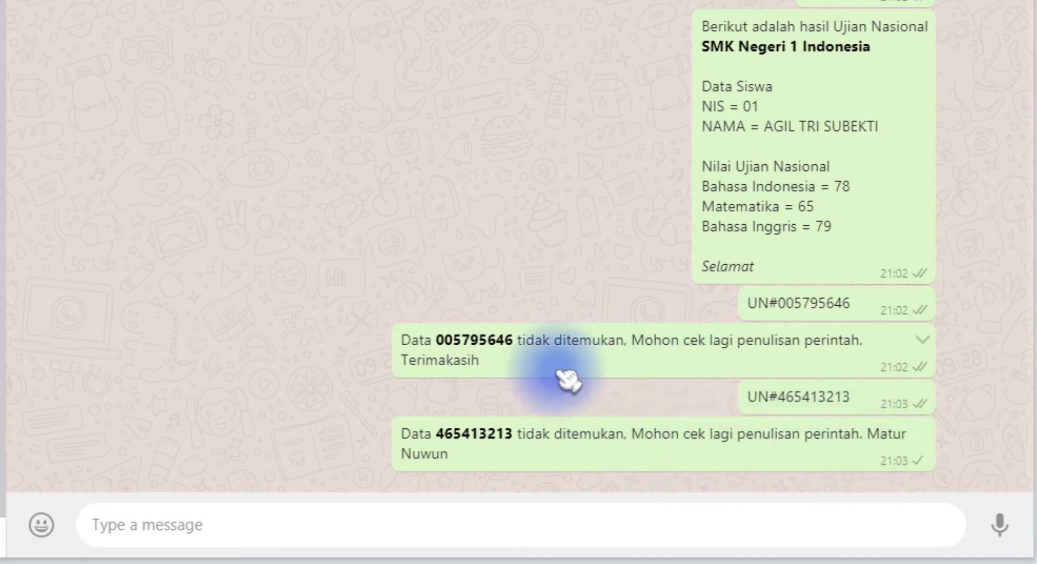
Compare the wording of the last two automatic replies, especially their closing words and the sentence before them
drag(411, 340, 851, 340)
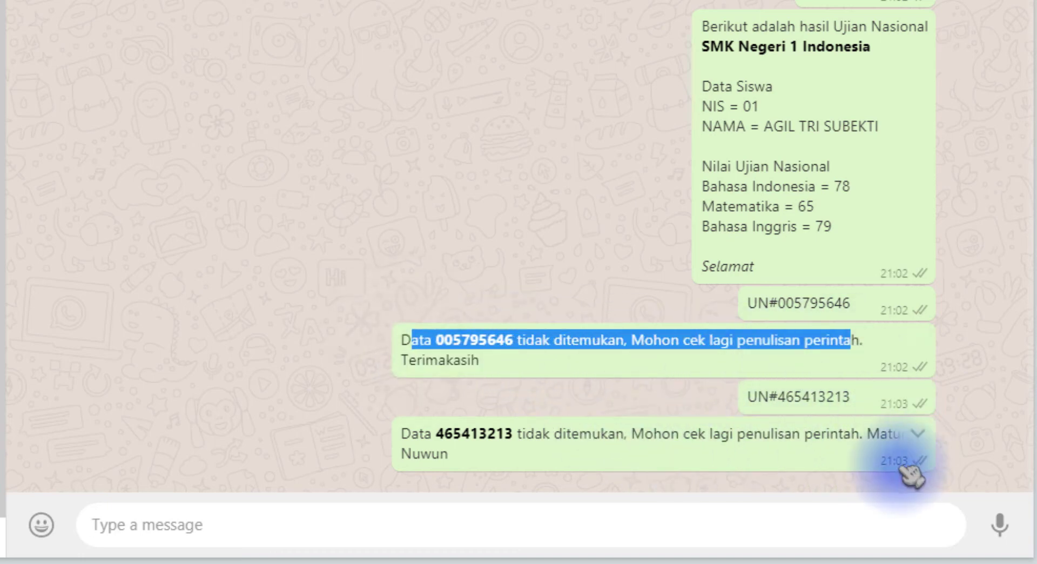
double_click(438, 360)
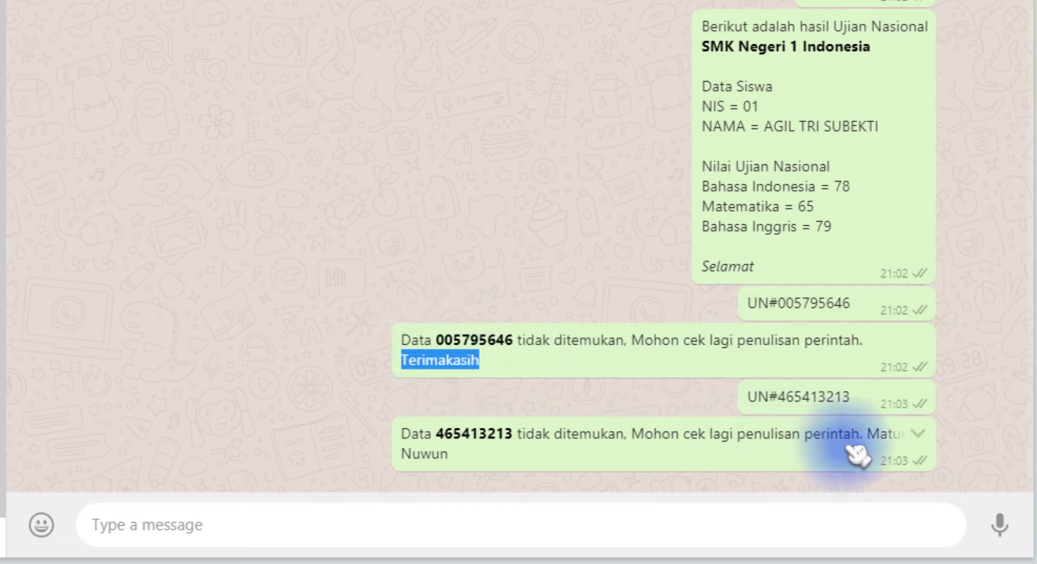
drag(869, 433, 878, 461)
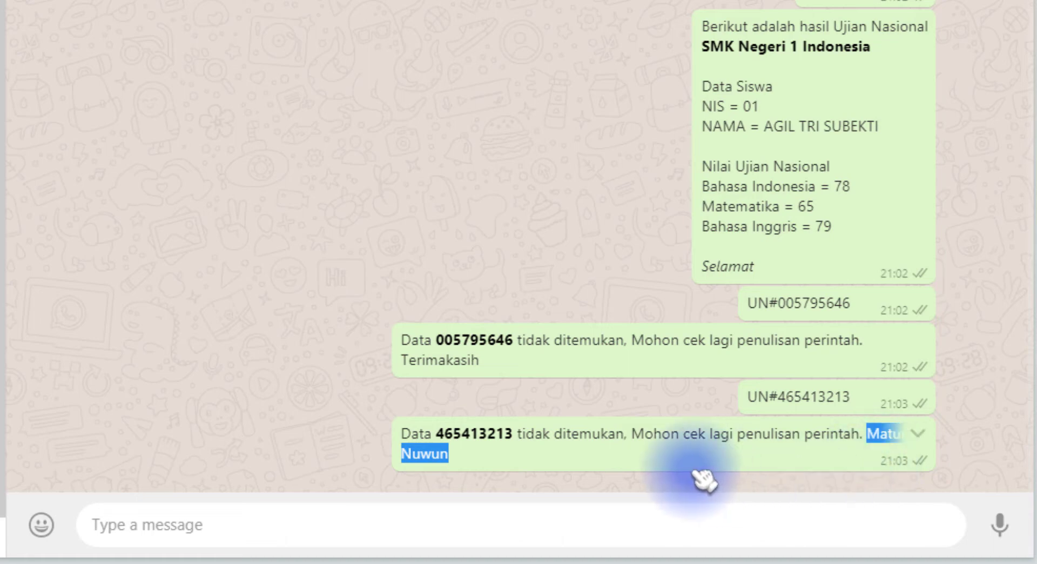
double_click(437, 359)
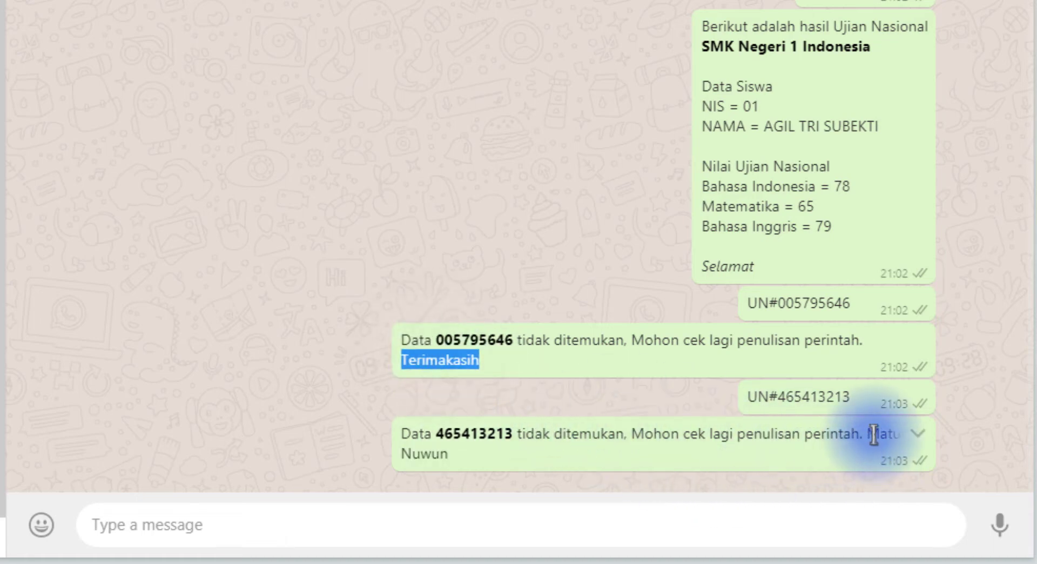
drag(872, 433, 880, 458)
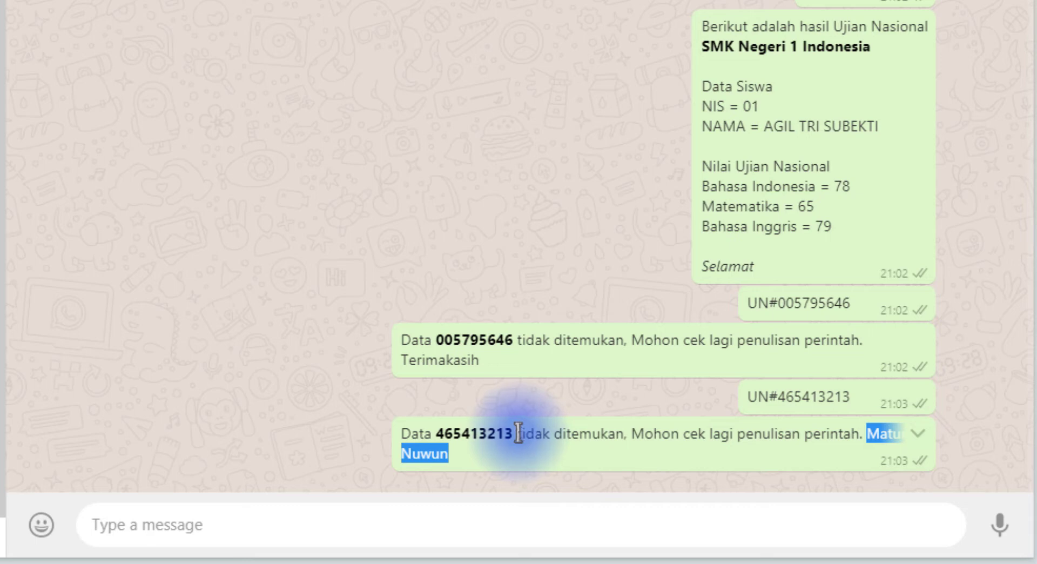
drag(518, 433, 860, 433)
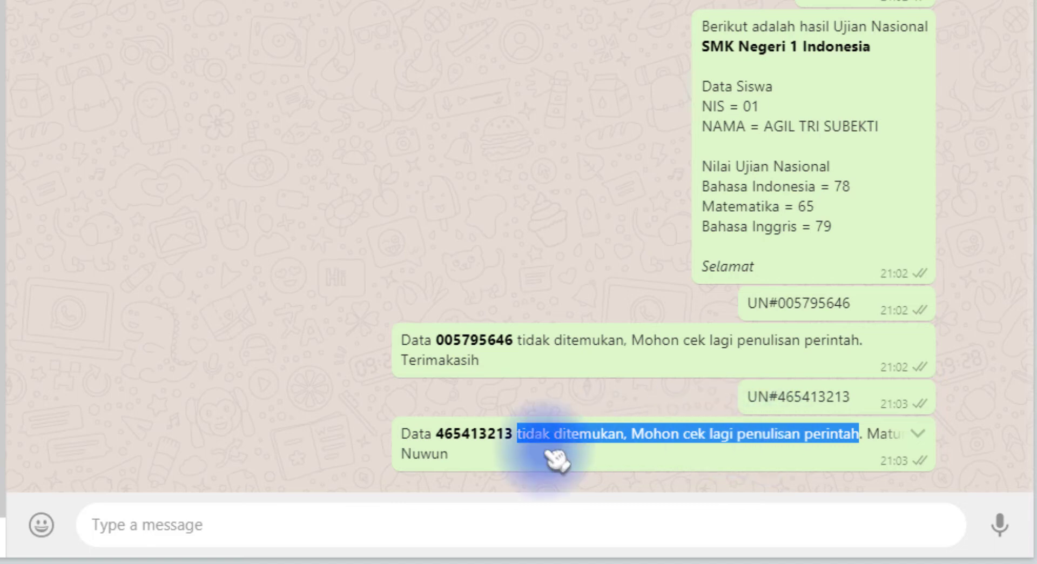
Copy the sentence "Mohon cek lagi penulisan perintah." from the last automatic reply
click(590, 454)
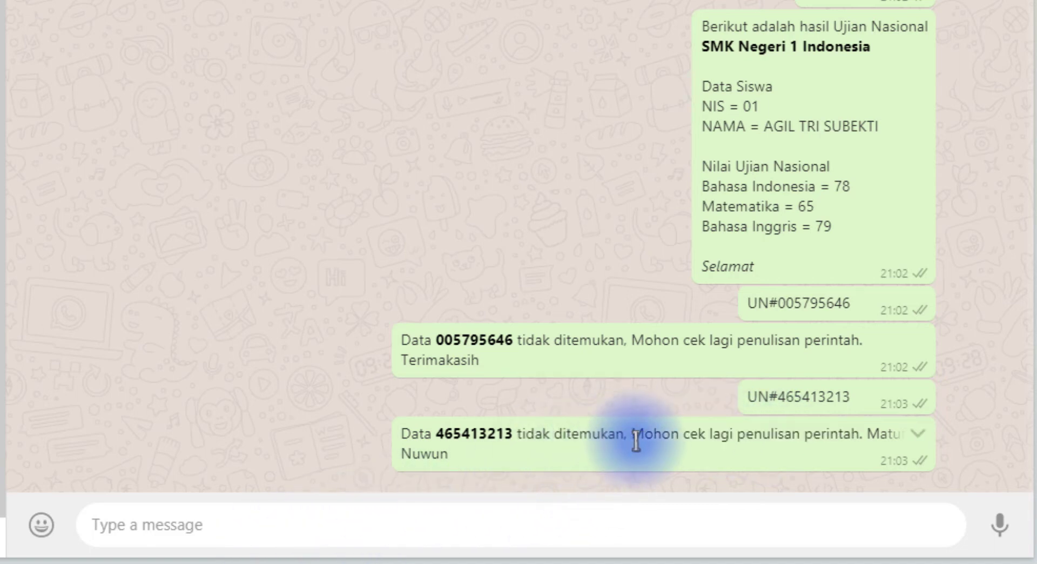
drag(630, 434, 864, 436)
key(ctrl+c)
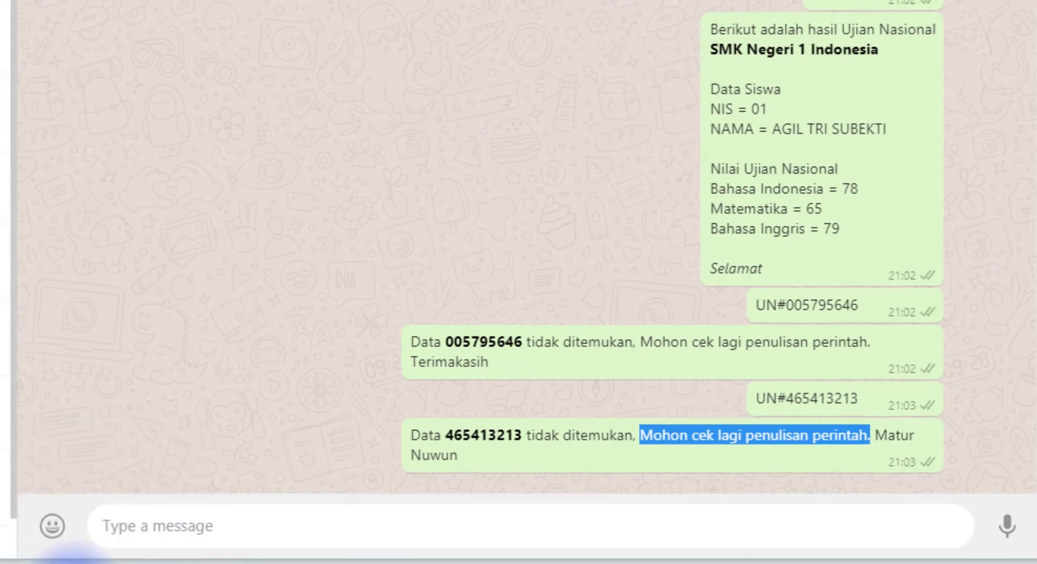
Switch to ExcelToWhatsAppC05r and start a new mapping with the copied "Mohon cek lagi penulisan perintah." as the Pesan
click(66, 563)
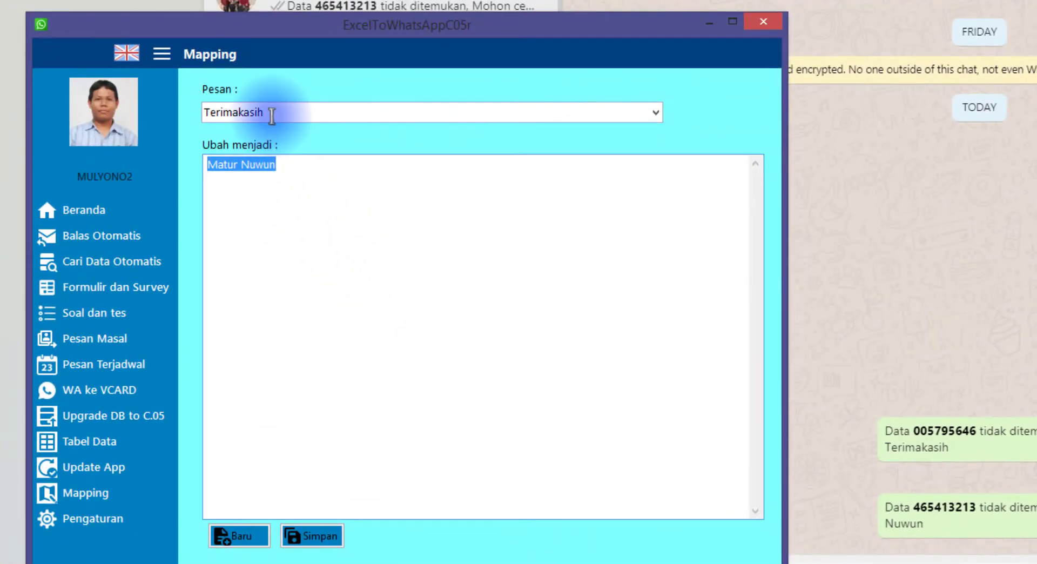
click(249, 537)
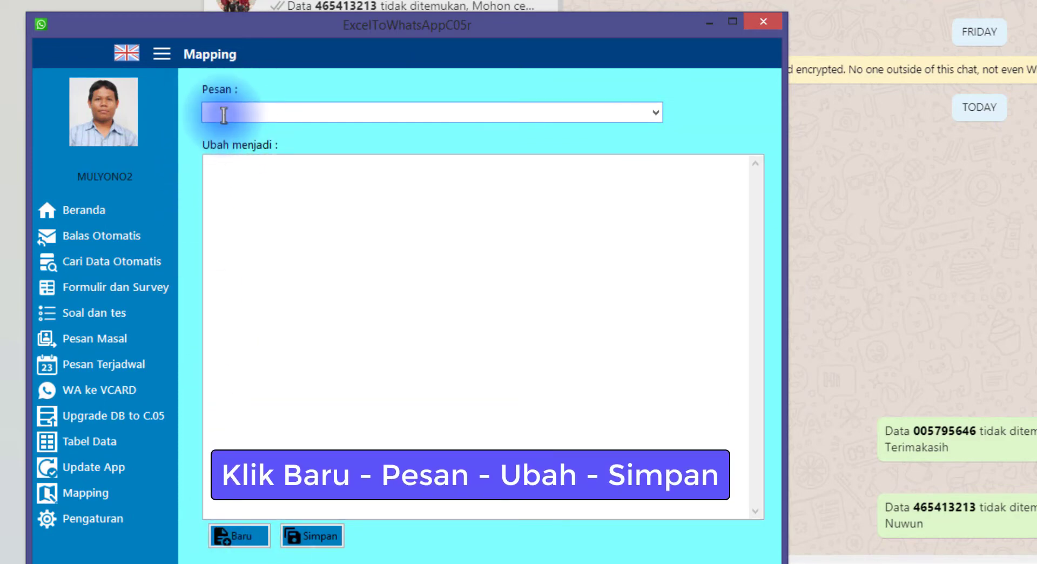
key(ctrl+v)
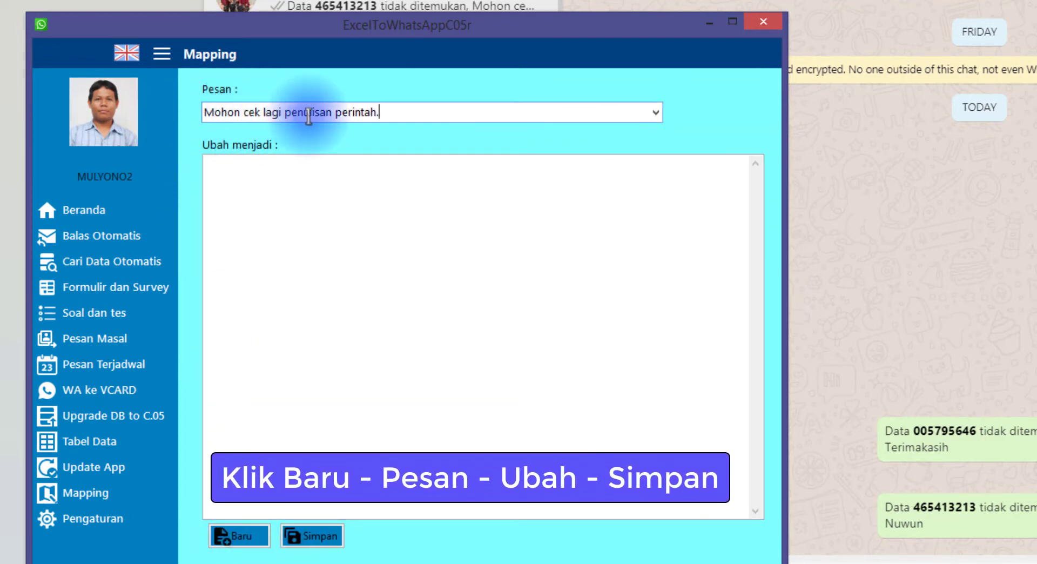
Set Ubah menjadi to "Silahkan hubungi kantor Administrasi jika kalian lupa / belum melunasi biaya sekolah." and save the mapping
click(273, 174)
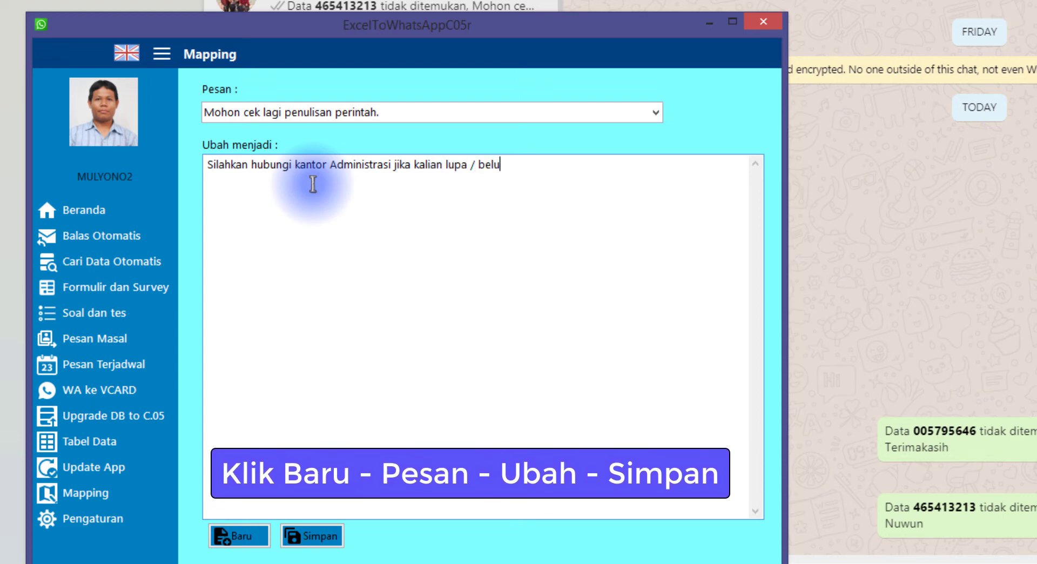
text(m melunasi biaya sekolah.)
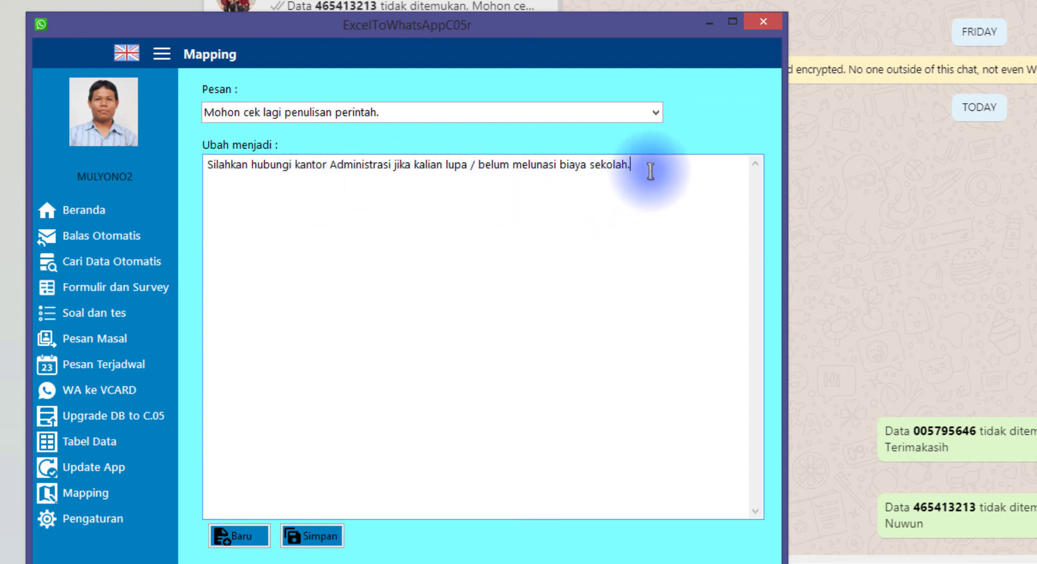
click(398, 112)
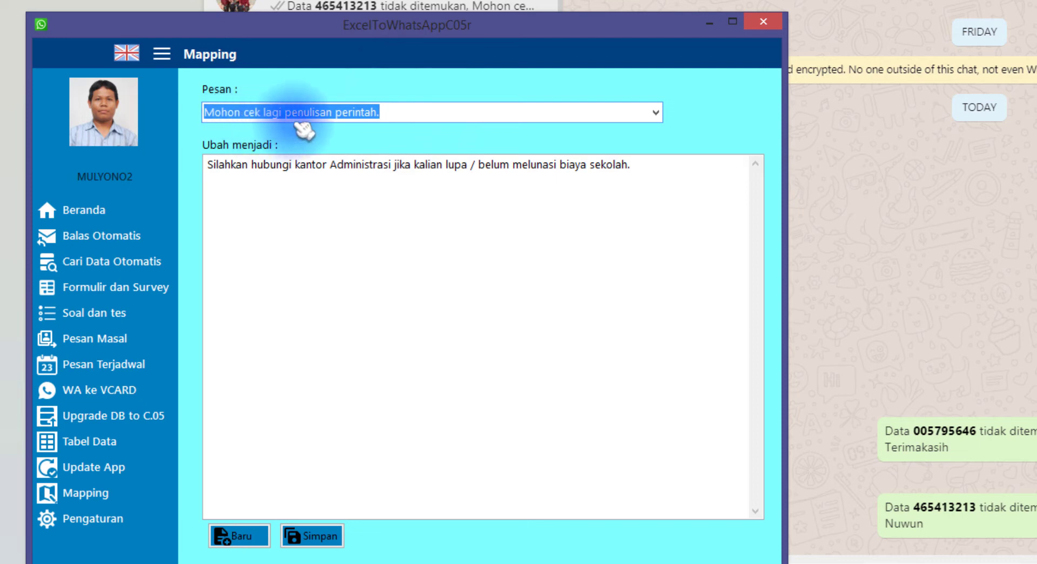
drag(645, 165, 181, 167)
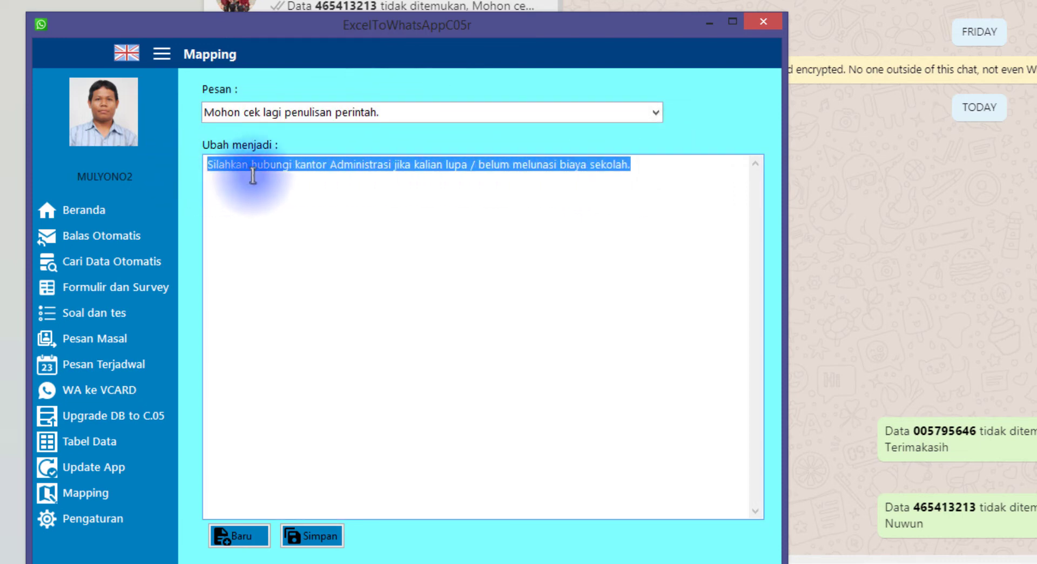
click(327, 538)
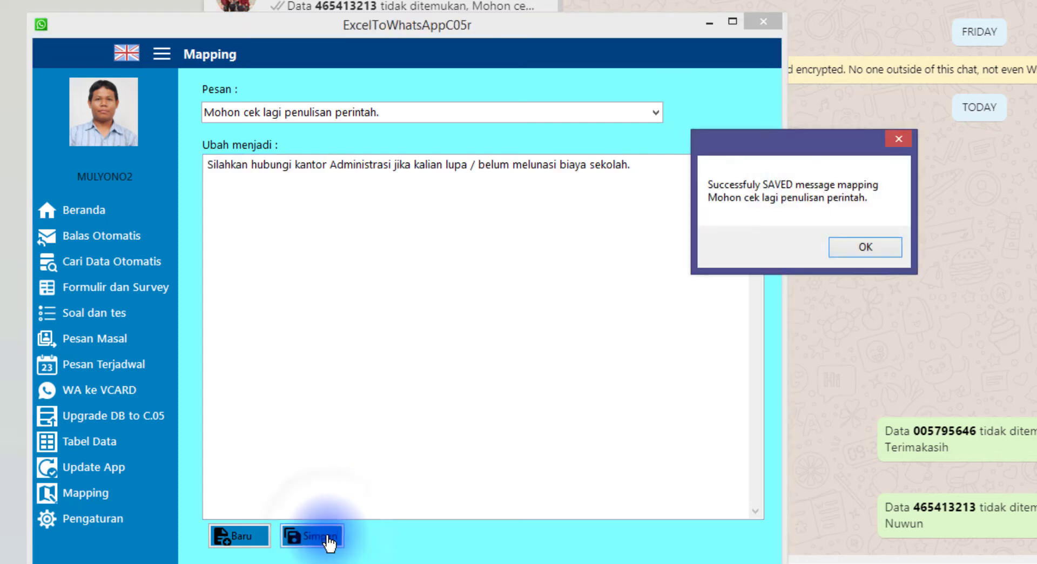
click(859, 248)
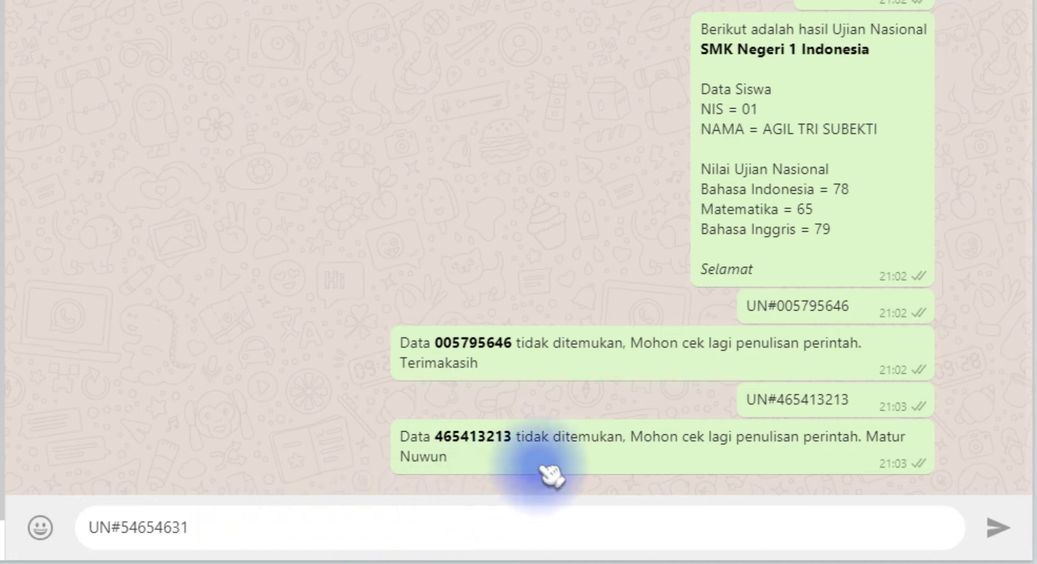
Send a UN# query with a further made-up student number in the WhatsApp chat to test the new sentence mapping
drag(631, 436, 864, 437)
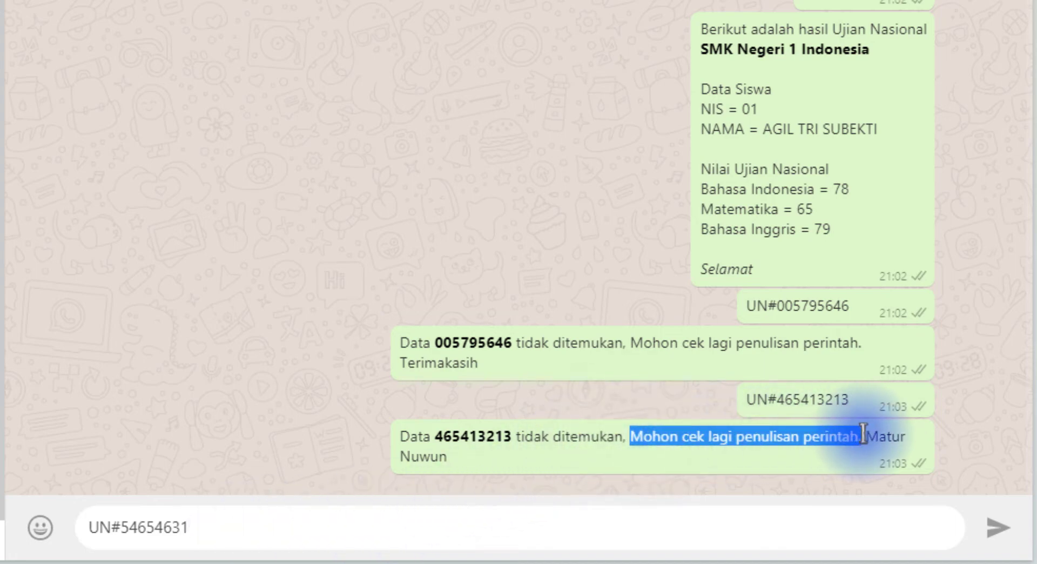
click(222, 534)
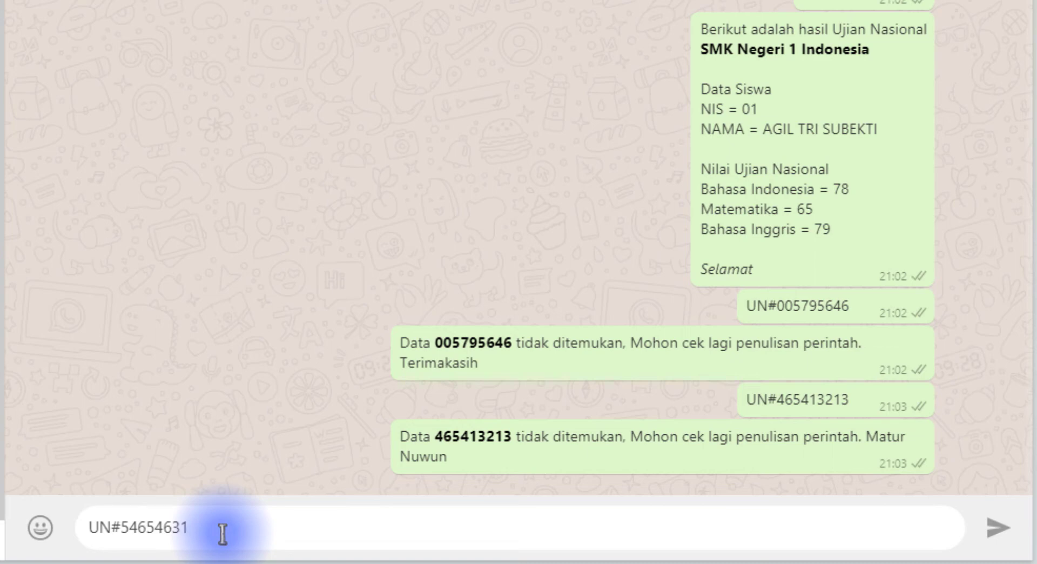
key(Return)
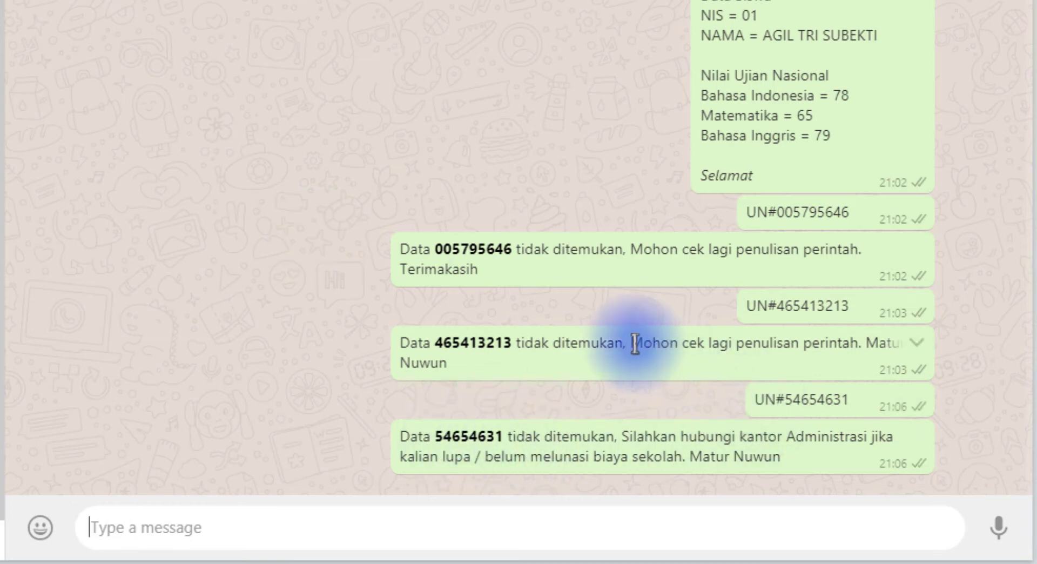
Compare "Mohon cek lagi penulisan perintah." in the earlier reply with the corresponding sentence in the newest reply
drag(633, 343, 858, 343)
drag(622, 436, 691, 465)
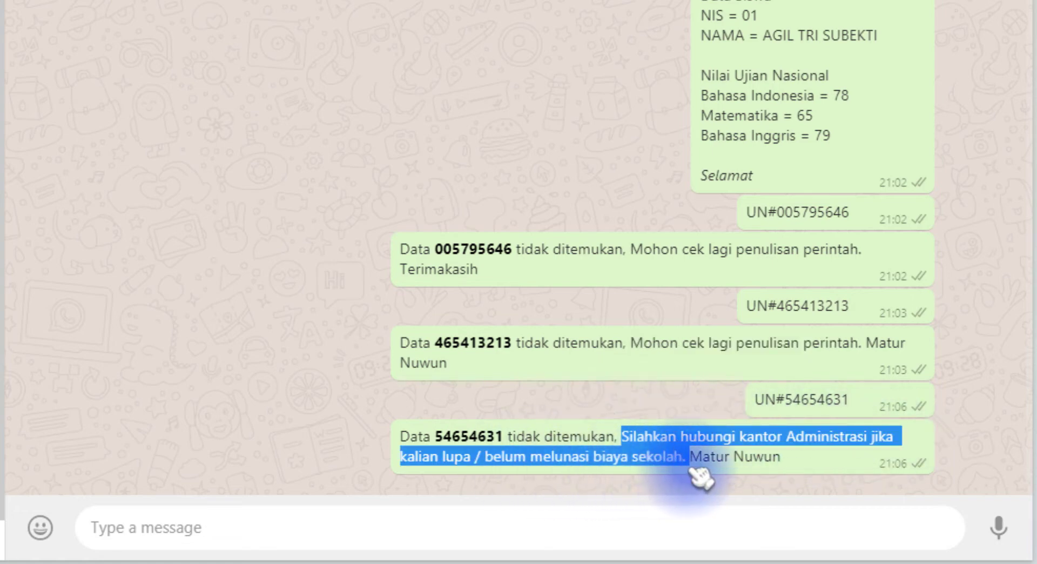
click(670, 412)
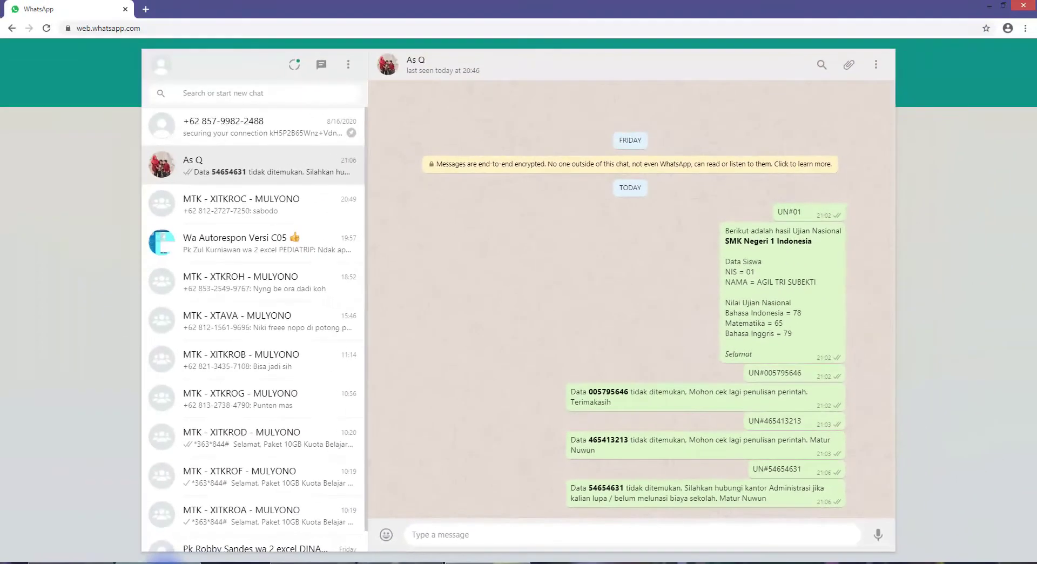
Switch to the Notepad notes, read the "terjemah bahasa lain" point about Mapping, and return to the WhatsApp chat
click(163, 562)
click(590, 315)
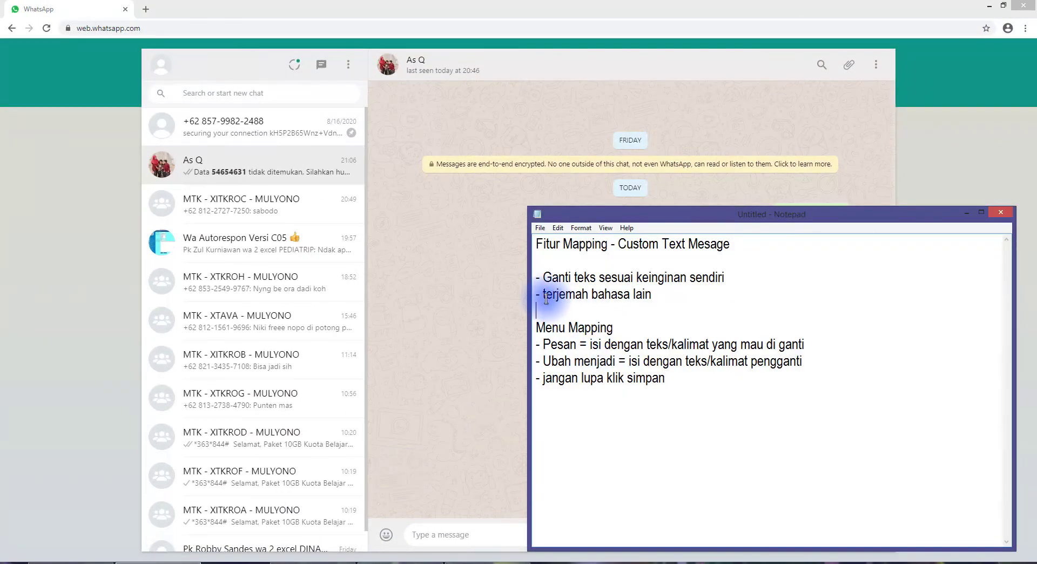
drag(546, 294, 666, 294)
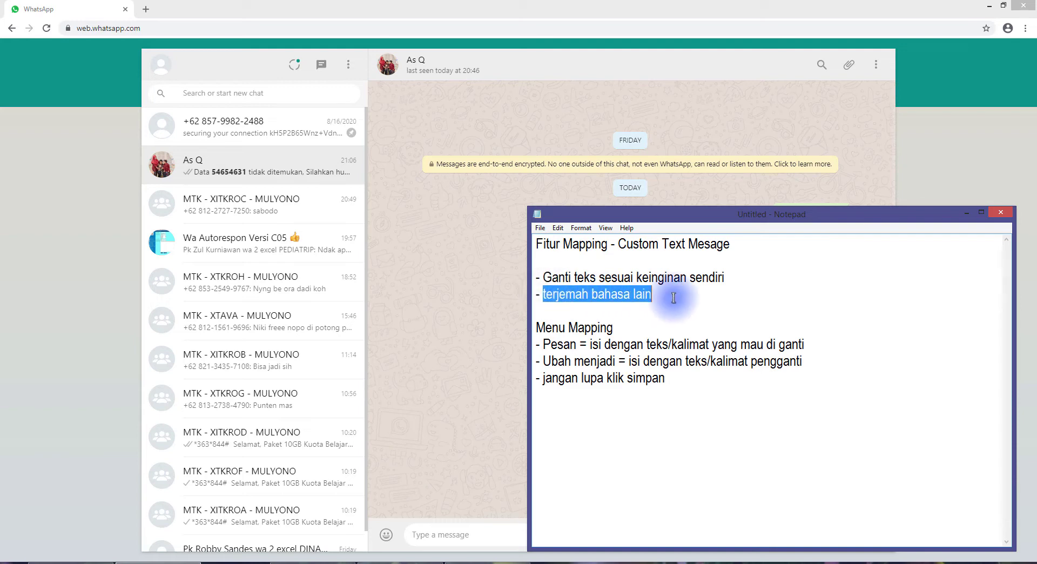
click(503, 368)
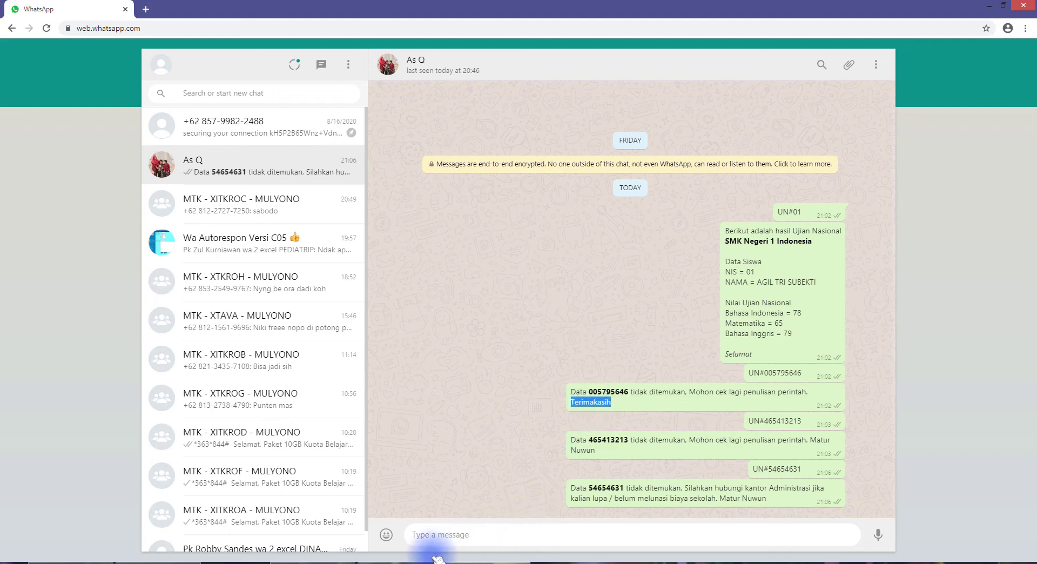
Switch to ExcelToWhatsAppC05r, load the saved "Terimakasih" mapping and replace its Ubah menjadi text with "Thankyou"
click(409, 560)
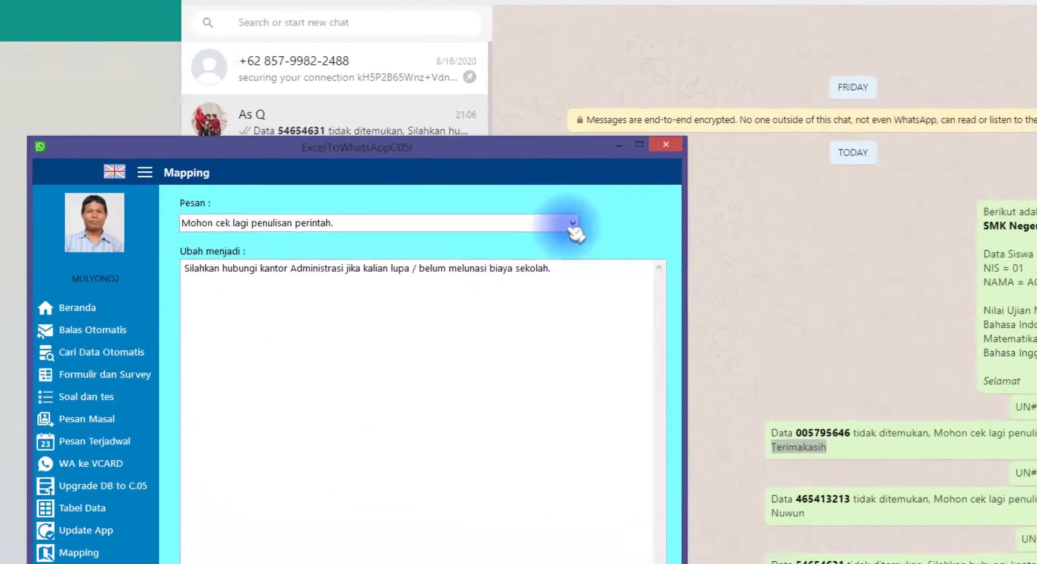
click(426, 239)
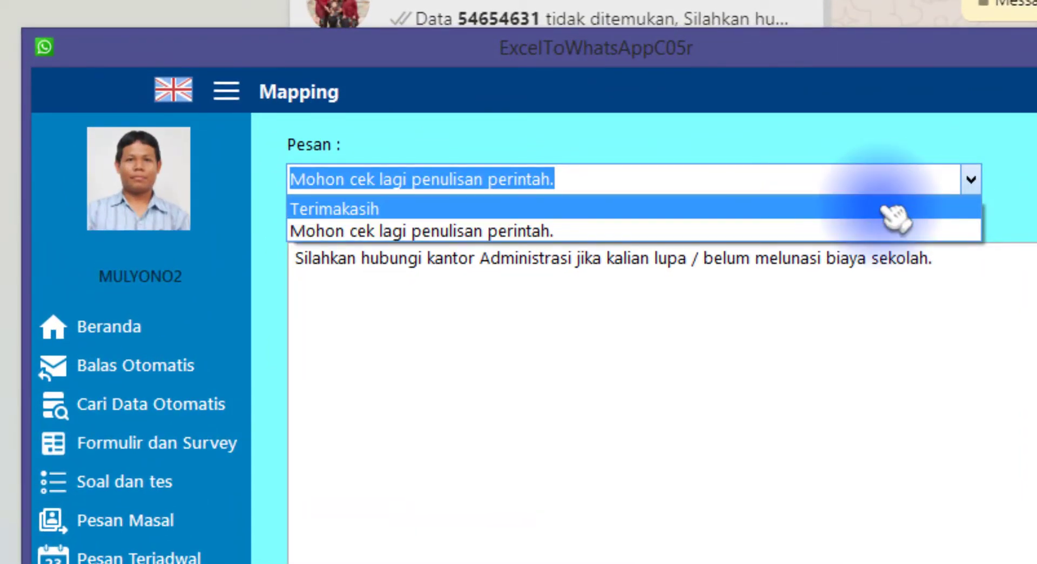
click(895, 216)
drag(407, 280, 170, 248)
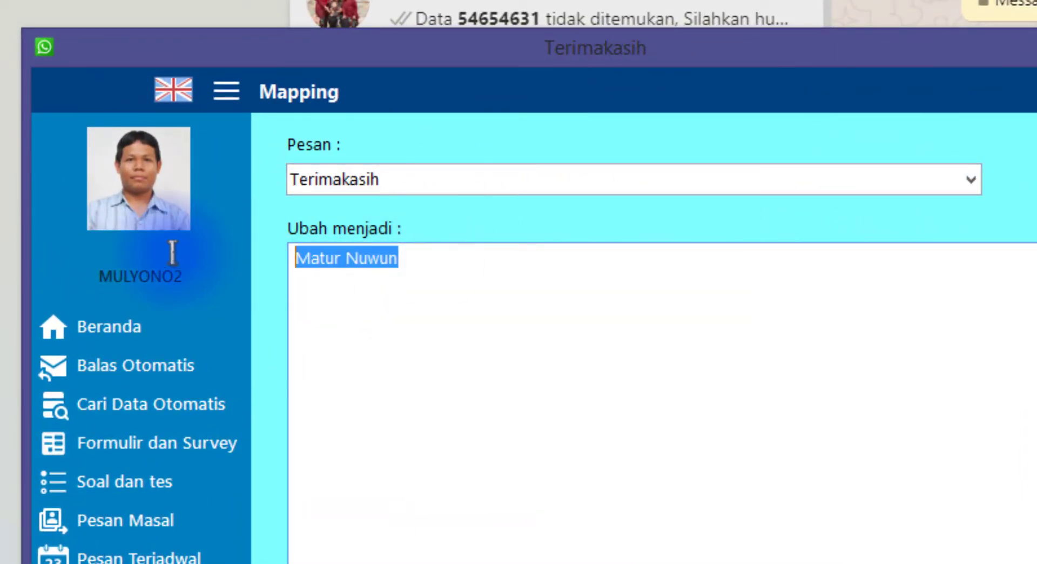
text(Thankyou)
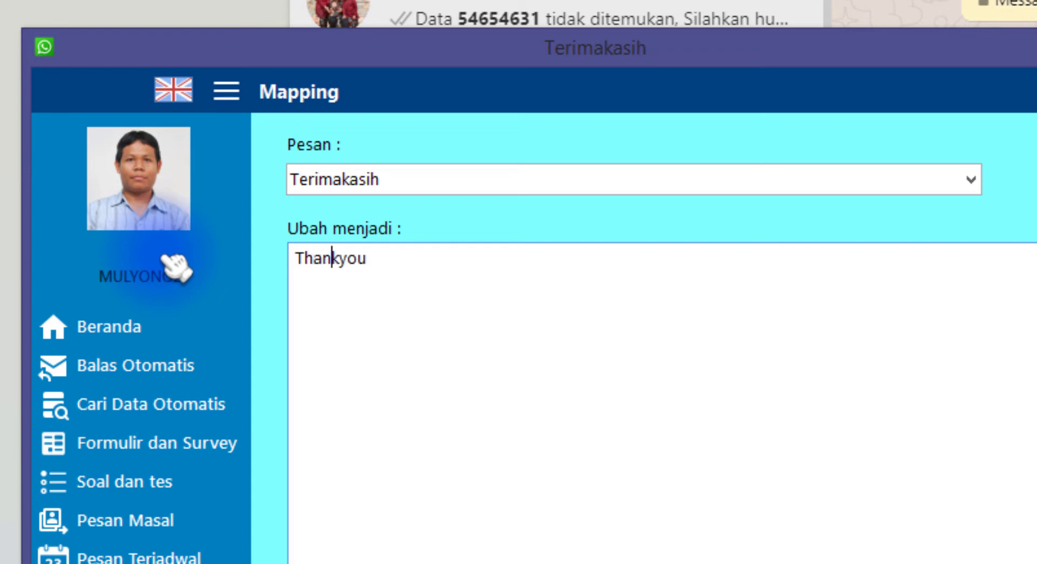
click(428, 280)
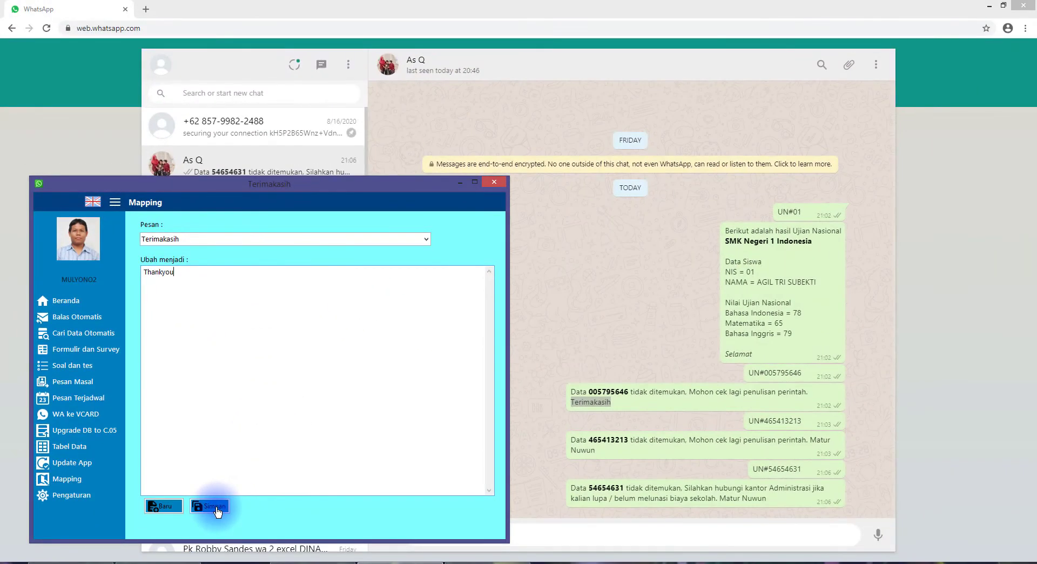
Save the "Terimakasih" mapping with "Thankyou" as its replacement and return to the WhatsApp chat
click(217, 509)
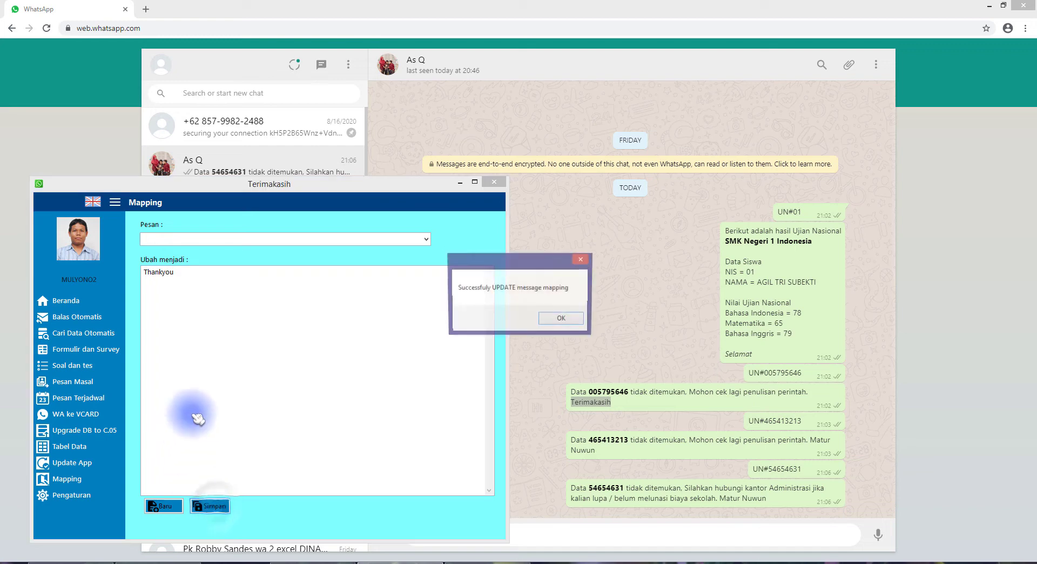
click(562, 323)
click(607, 345)
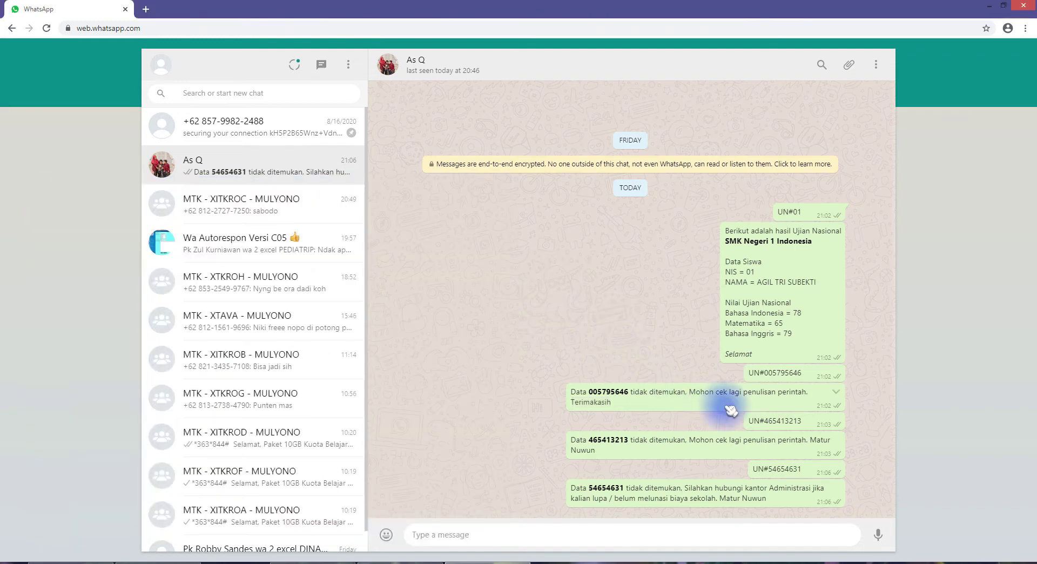
Send another UN# query with a made-up student number in the chat to test the "Thankyou" mapping
click(489, 542)
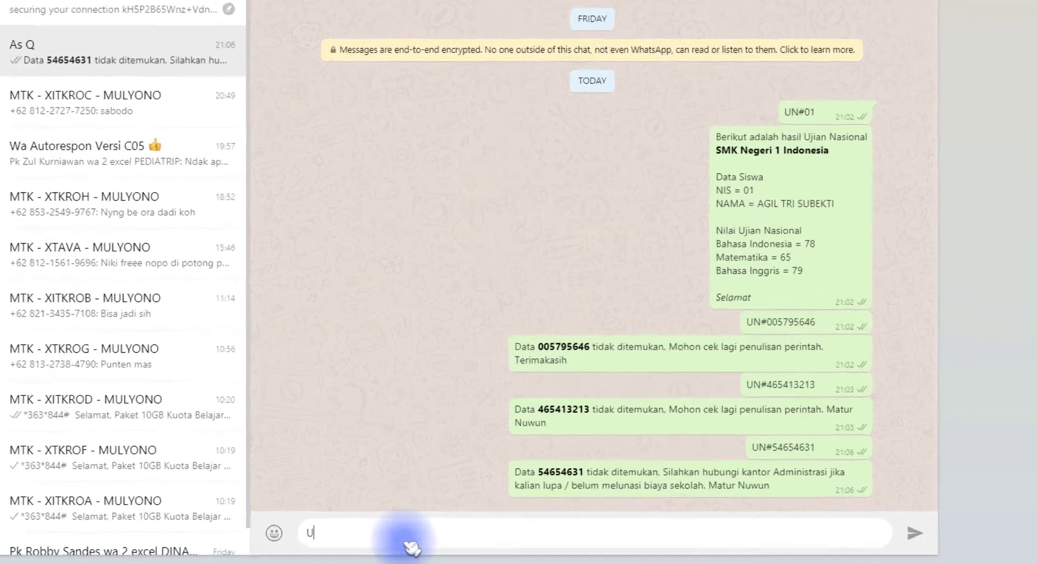
text(UN#5464654)
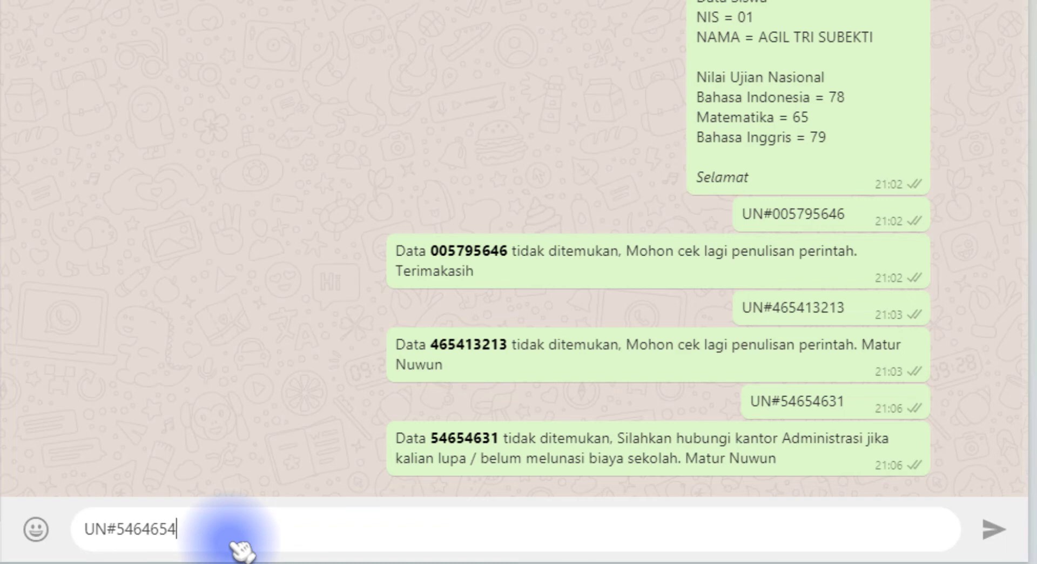
key(Return)
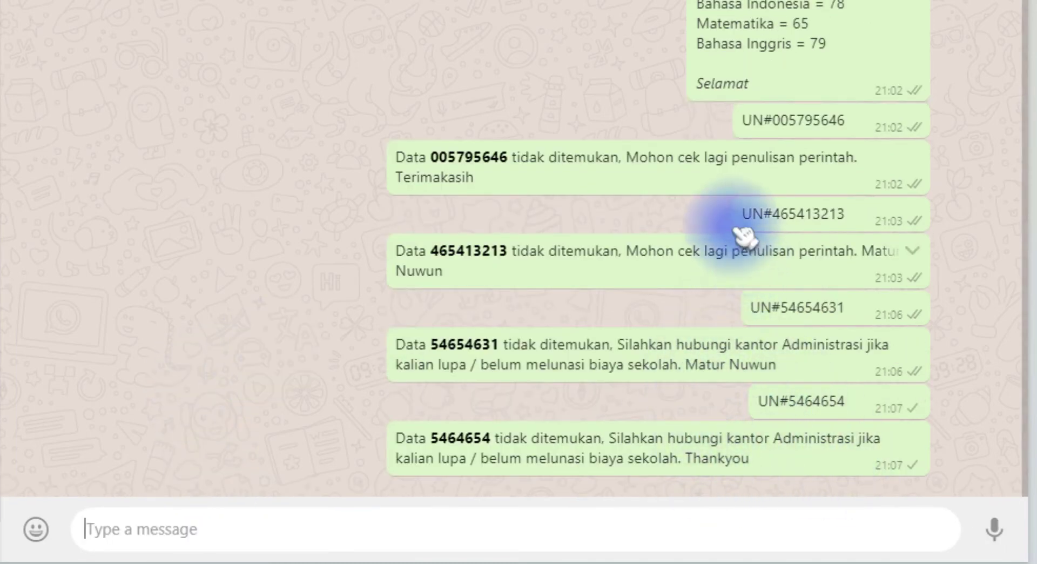
Compare the closing words and the middle sentence of the newest auto-reply with those in the earlier replies
drag(685, 366, 780, 366)
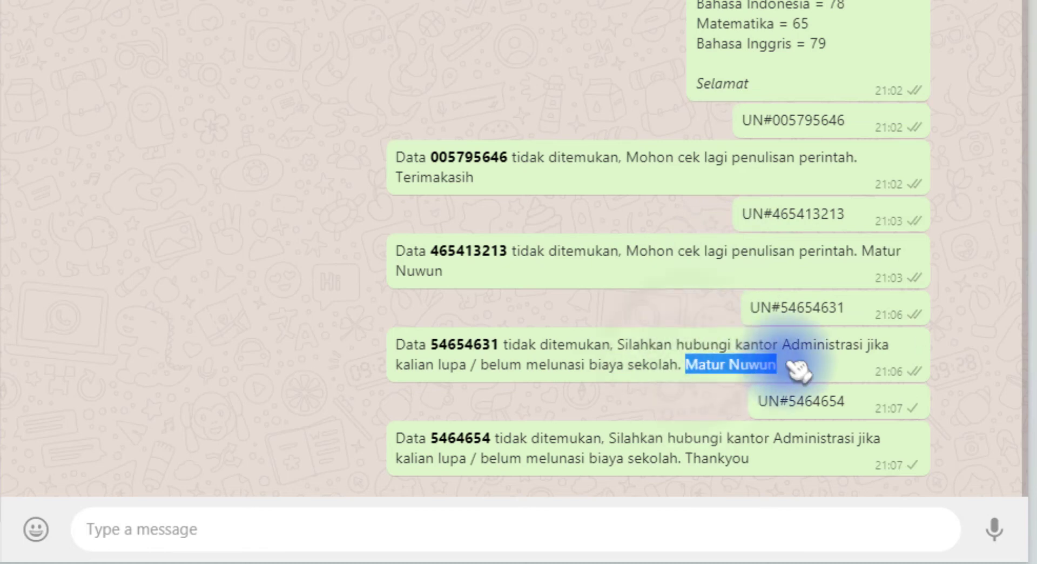
drag(685, 459, 748, 459)
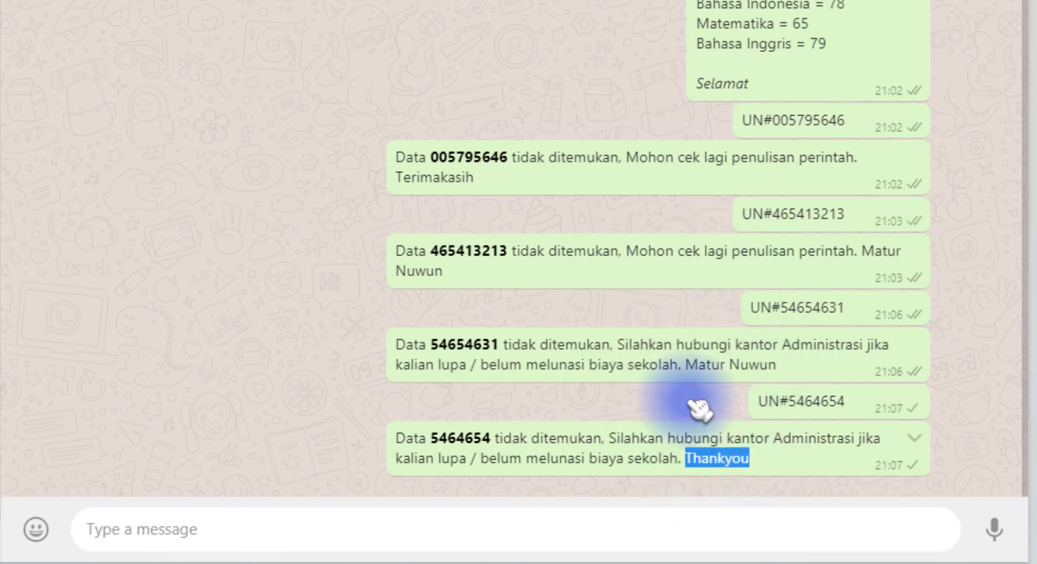
double_click(434, 180)
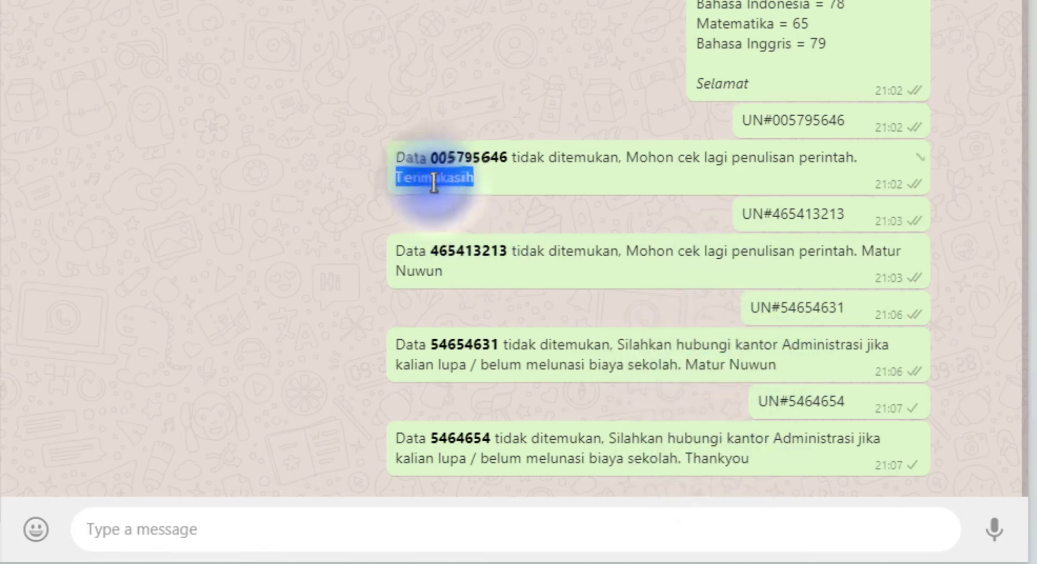
double_click(714, 458)
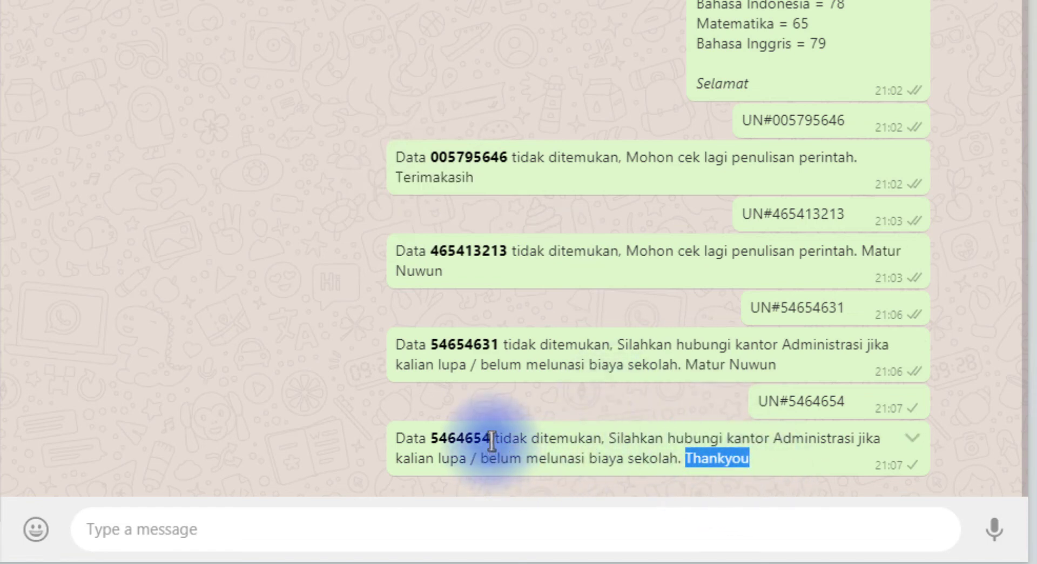
drag(492, 440, 599, 443)
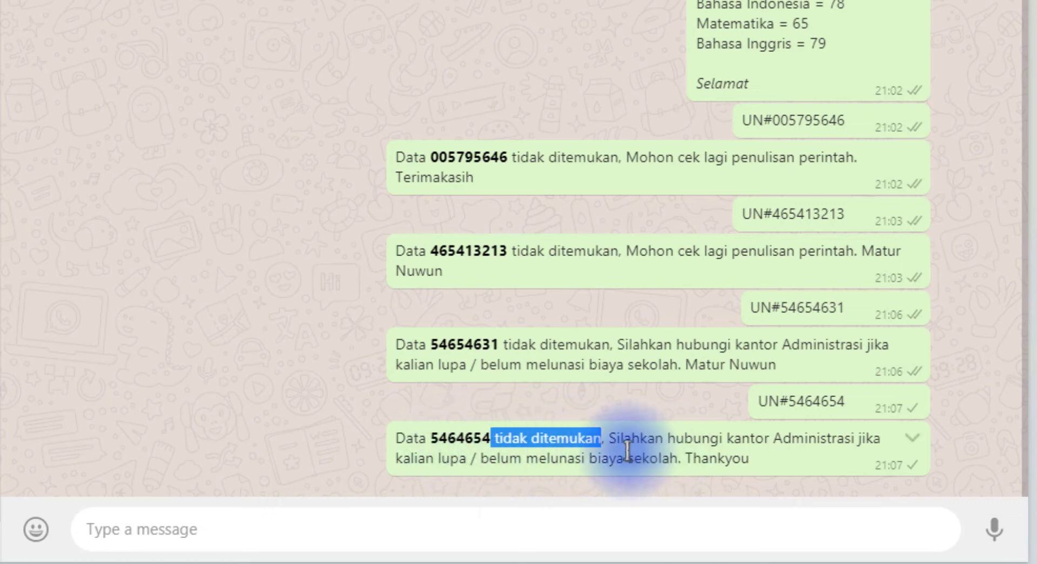
drag(633, 251, 863, 254)
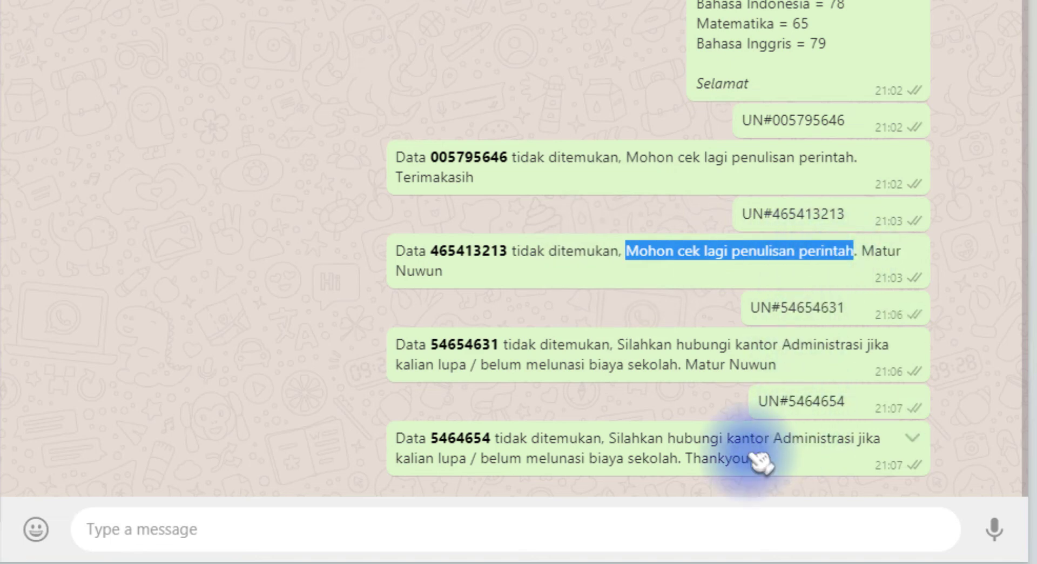
double_click(711, 462)
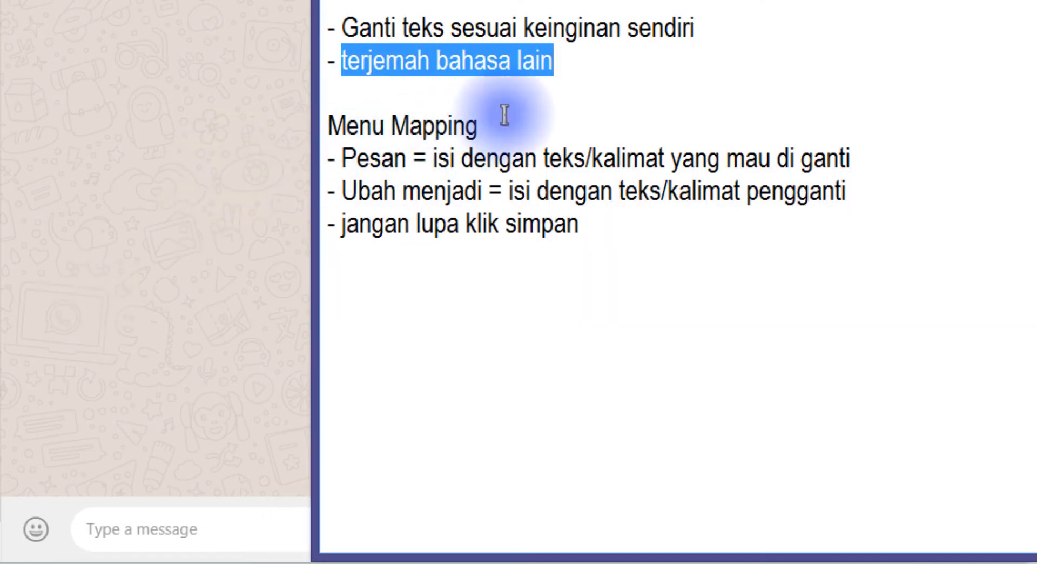
Review the Notepad notes on translating text, the Pesan and Ubah menjadi fields and saving, alongside the ExcelToWhatsApp Mapping form
click(505, 111)
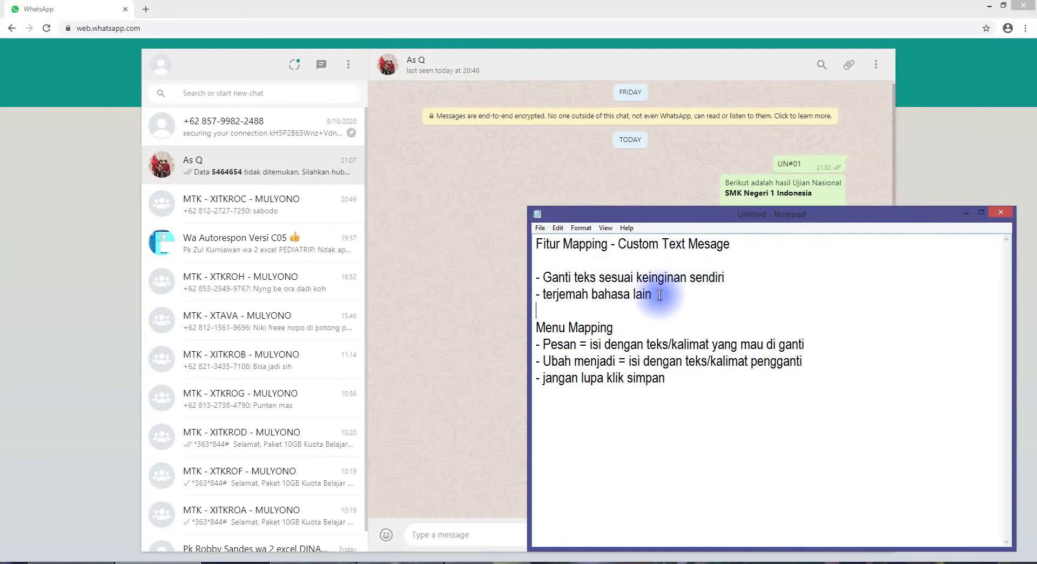
drag(674, 293, 569, 297)
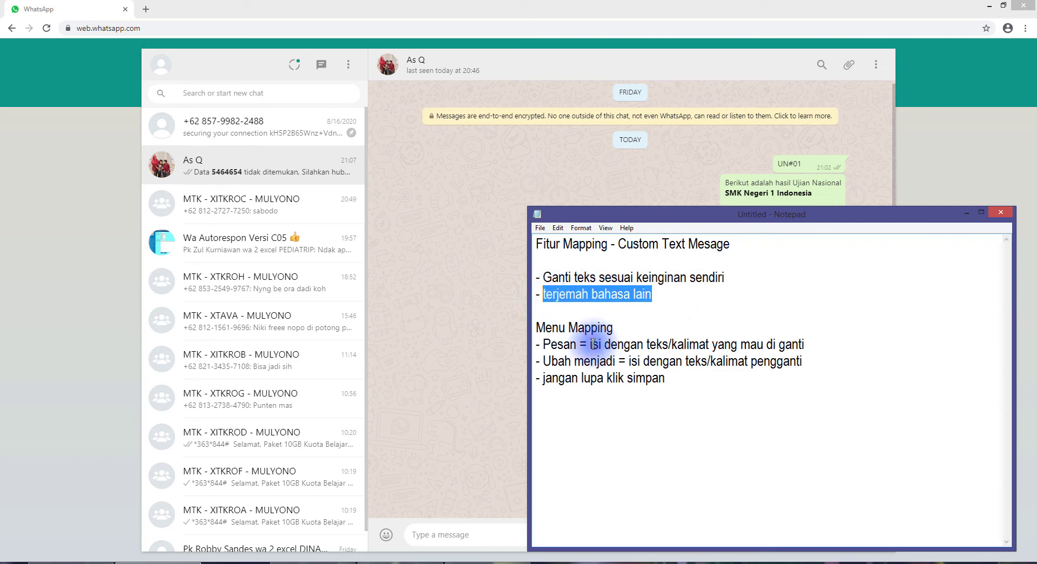
click(547, 347)
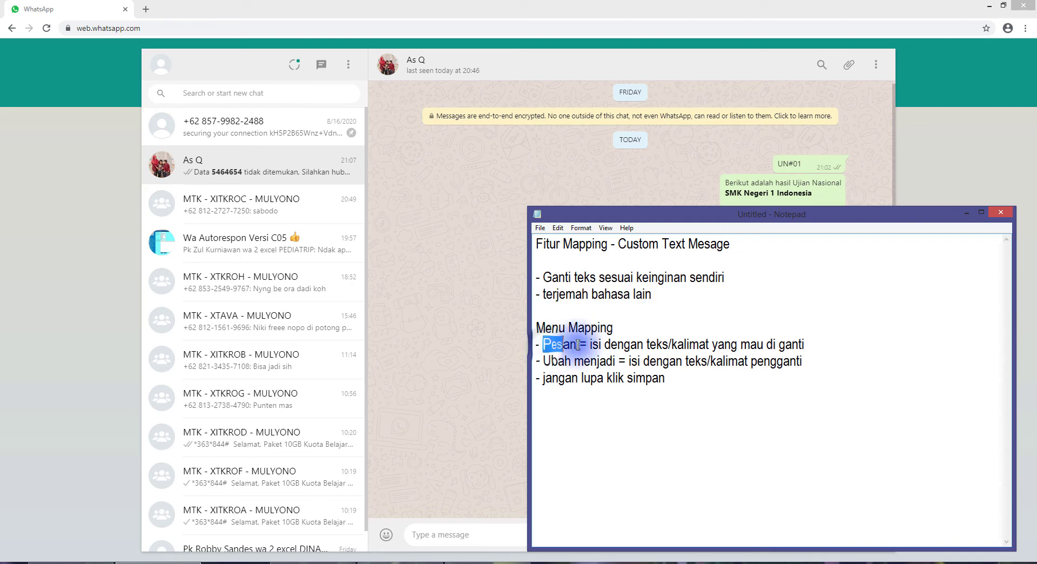
drag(604, 344, 798, 344)
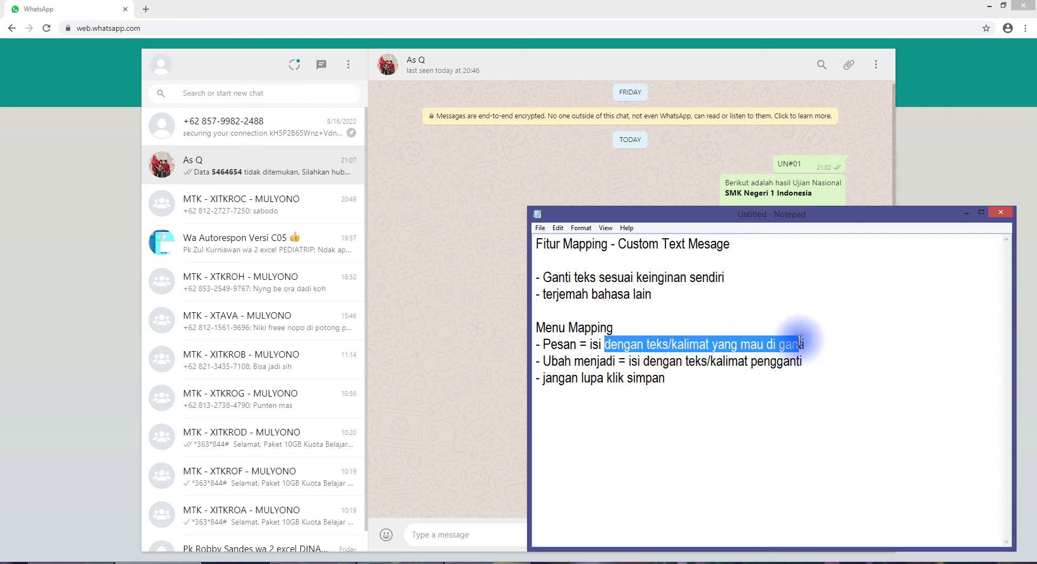
click(394, 562)
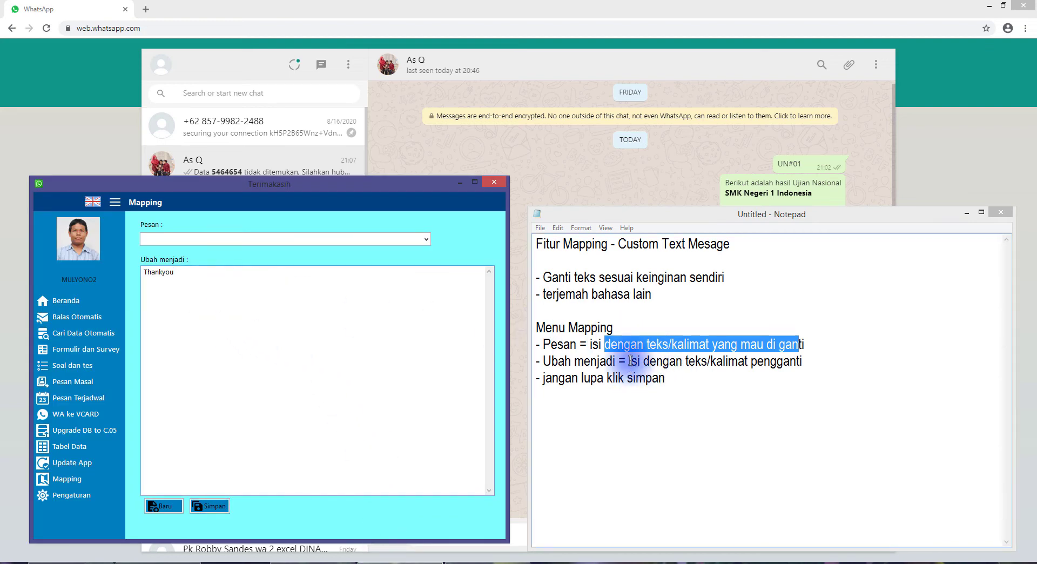
drag(629, 361, 805, 361)
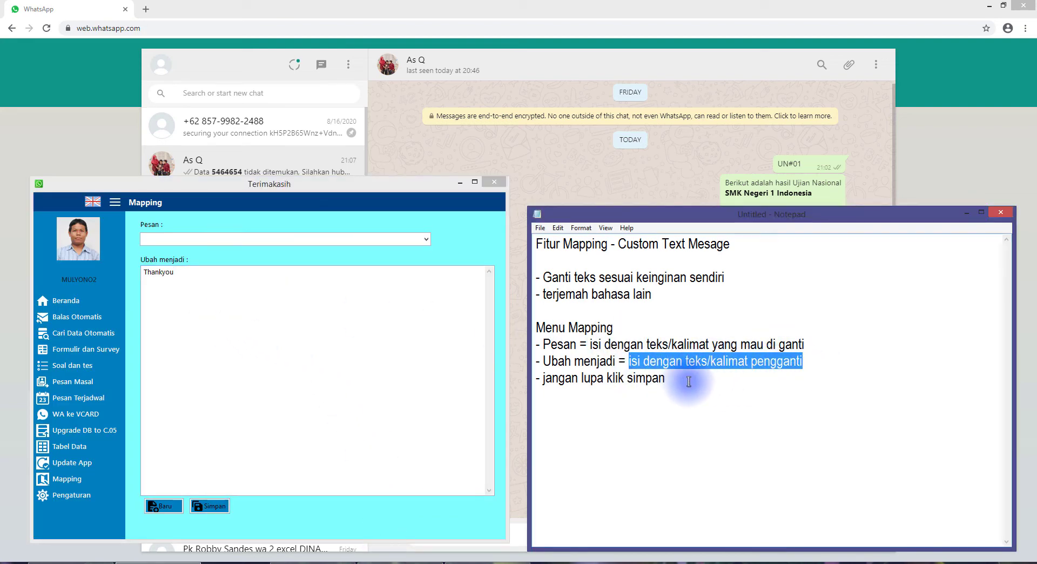
drag(688, 382, 545, 377)
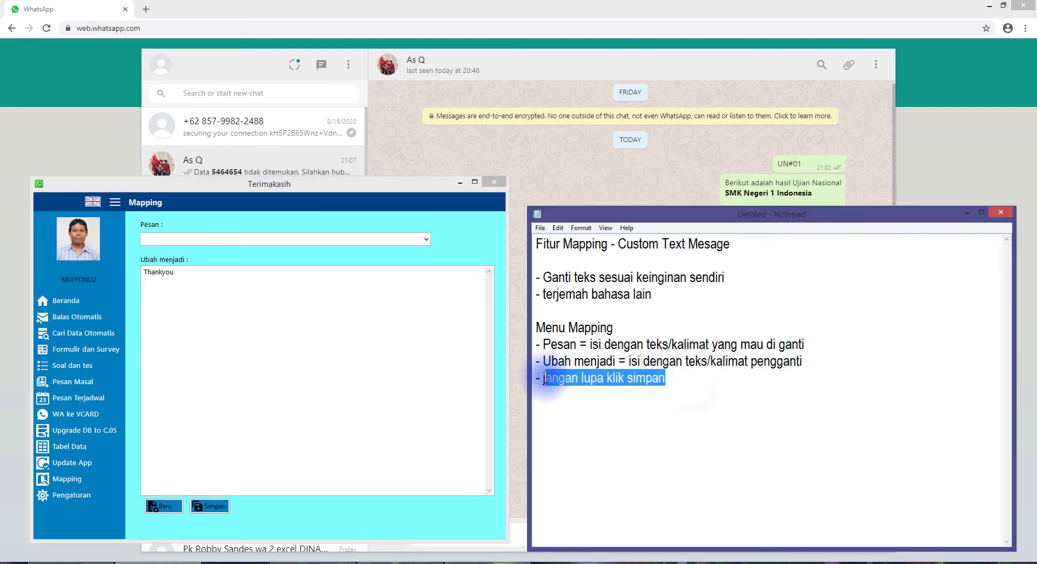
click(691, 384)
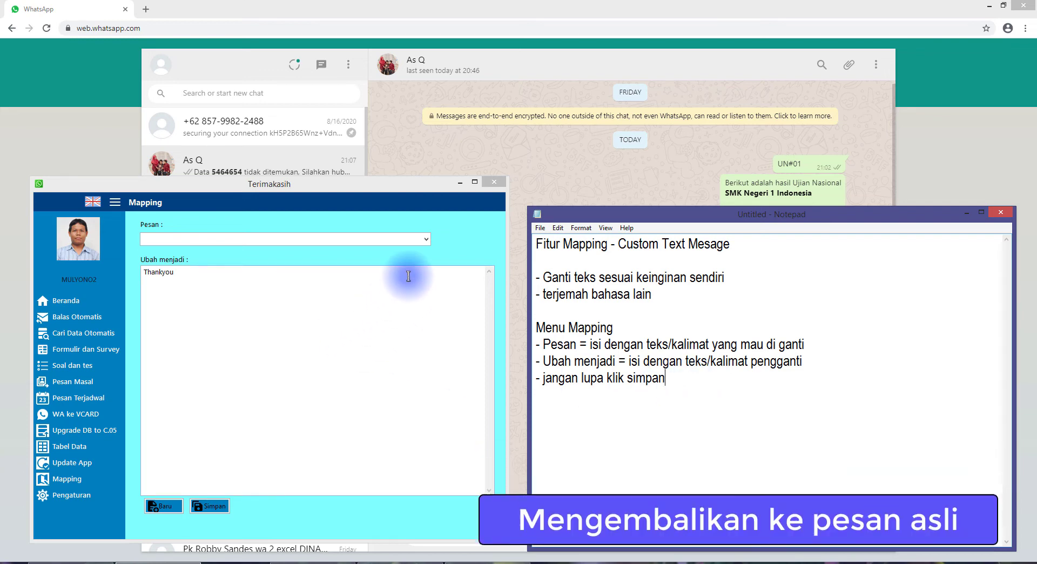
Switch to File Explorer and open the Server.xlsx workbook from the C05 folder
click(427, 239)
click(318, 313)
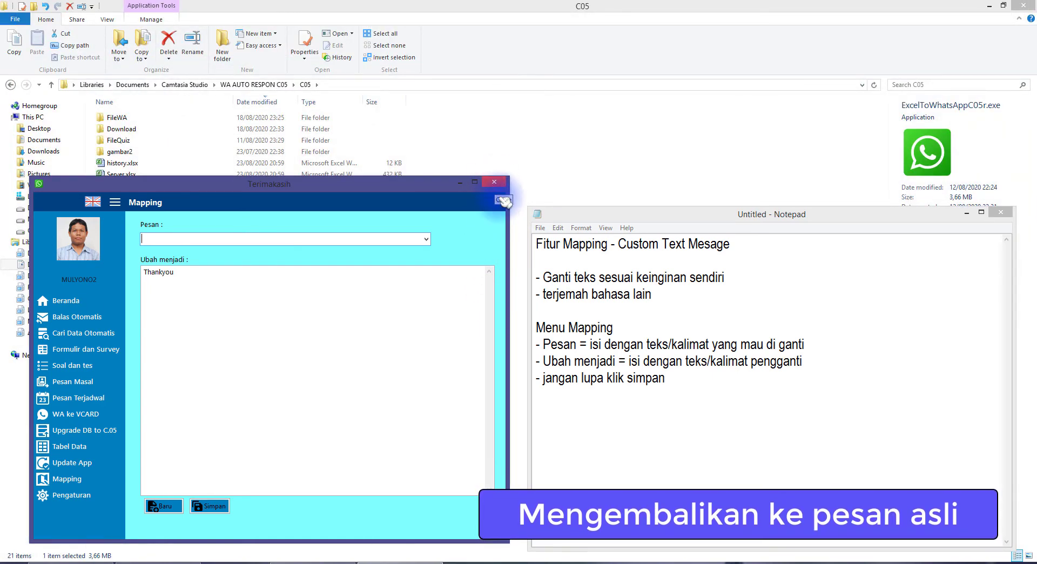
click(363, 406)
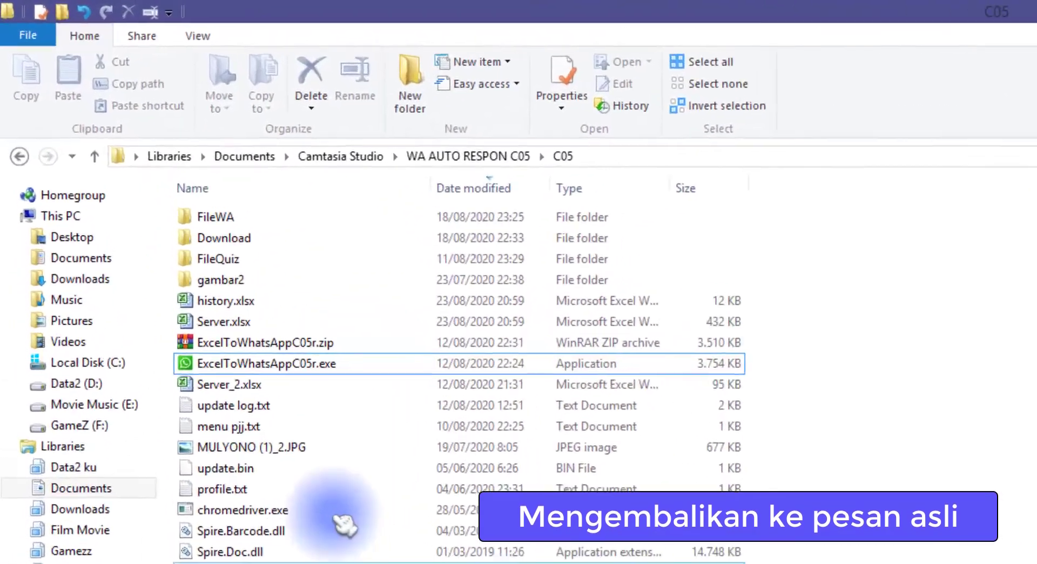
double_click(151, 198)
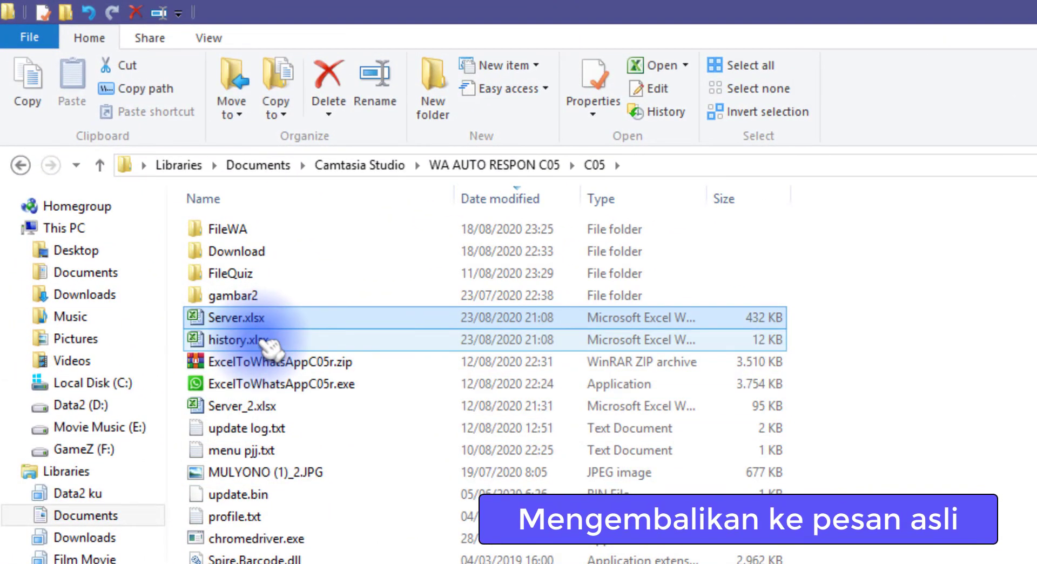
click(318, 562)
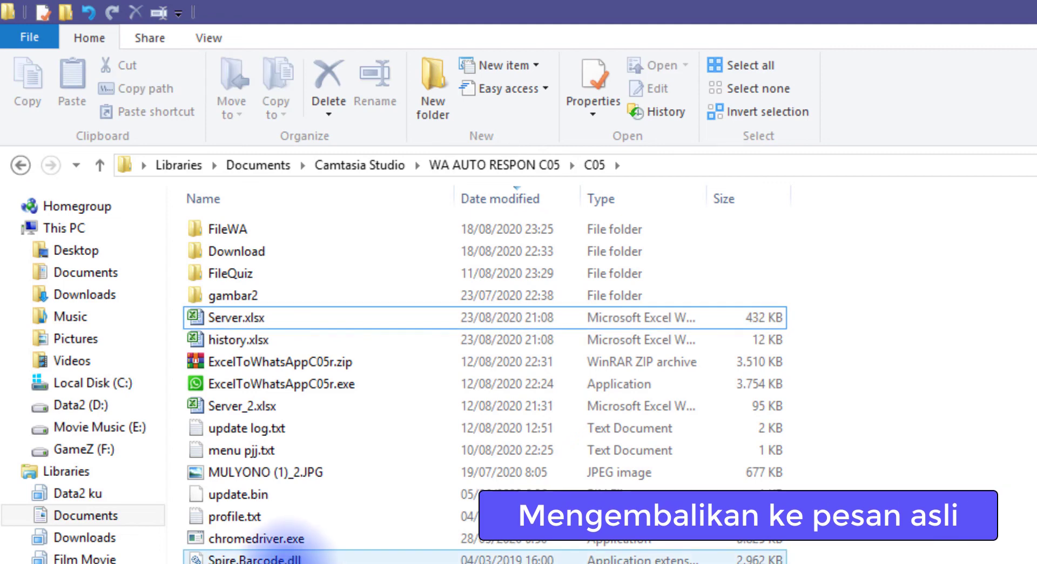
click(240, 318)
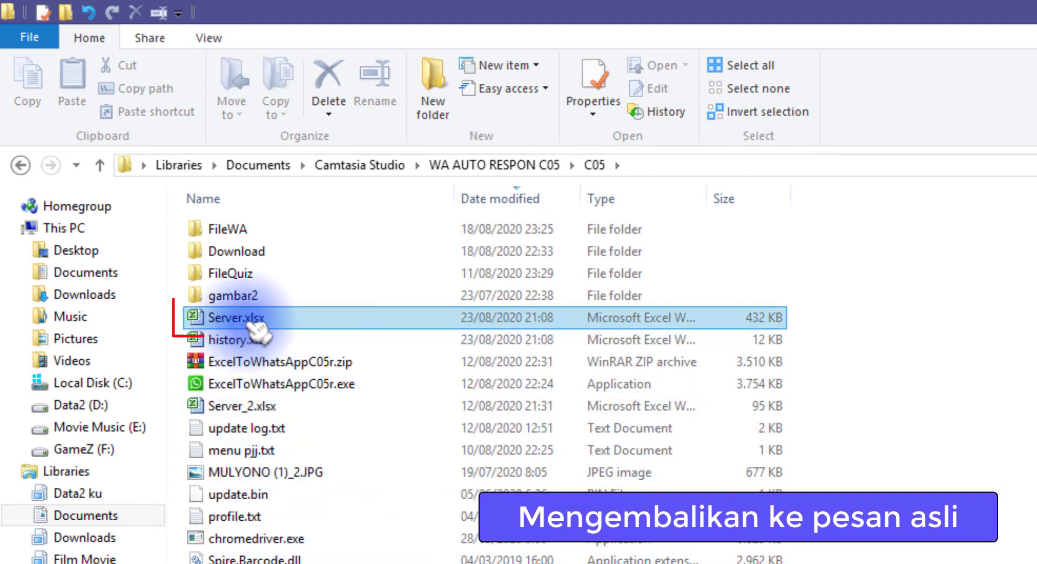
mouse_move(251, 320)
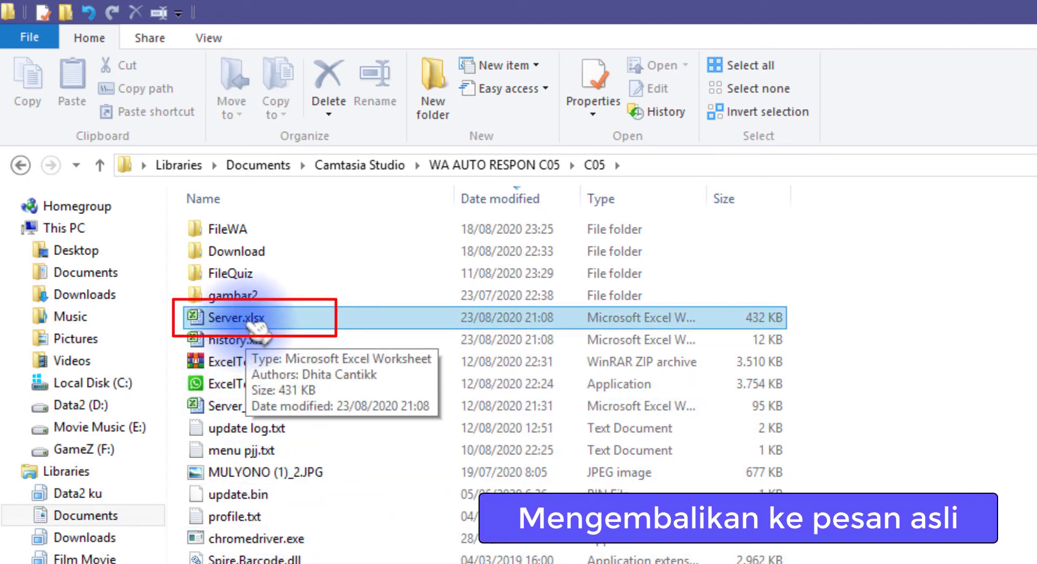
double_click(250, 318)
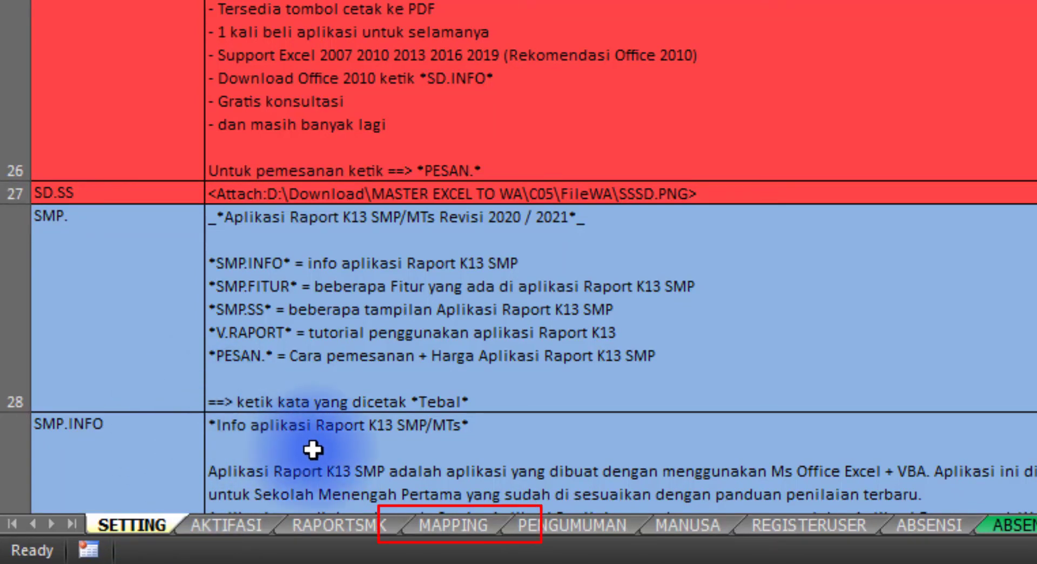
Open the MAPPING sheet and review each MESSAGE entry with its CHANGE replacement in rows 2 and 3
click(470, 532)
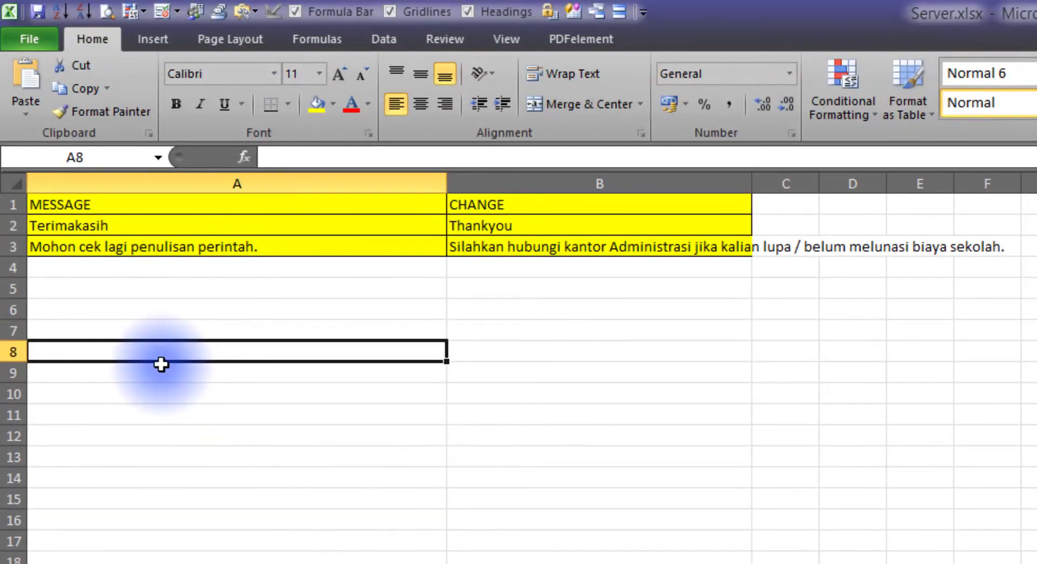
click(118, 311)
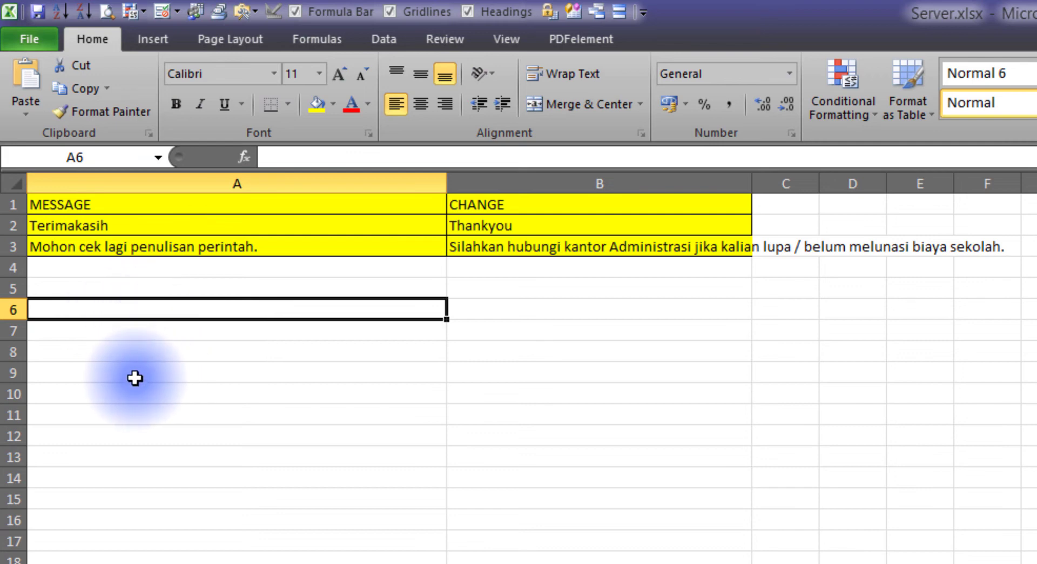
click(70, 227)
click(506, 227)
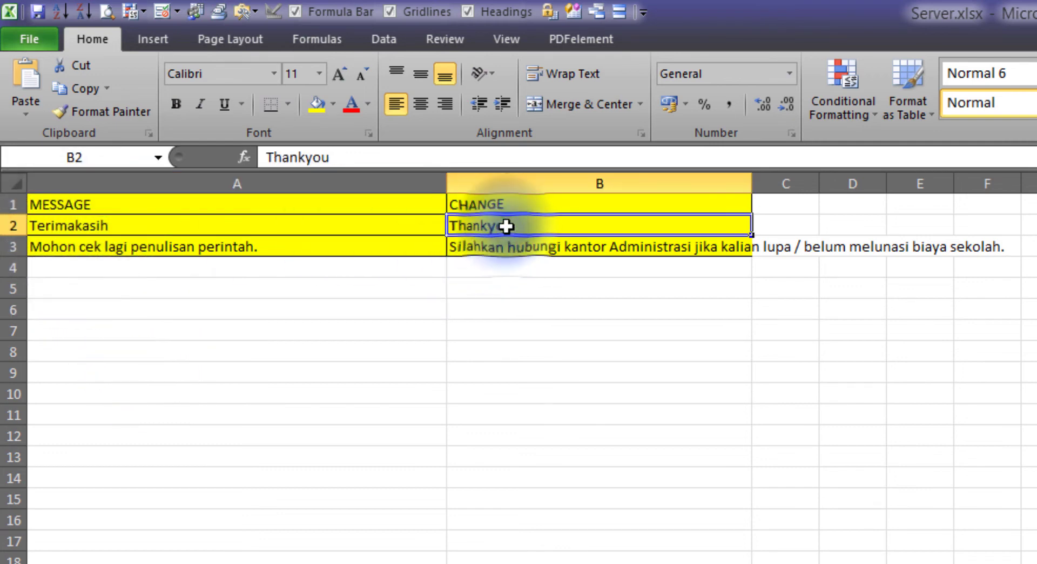
click(149, 250)
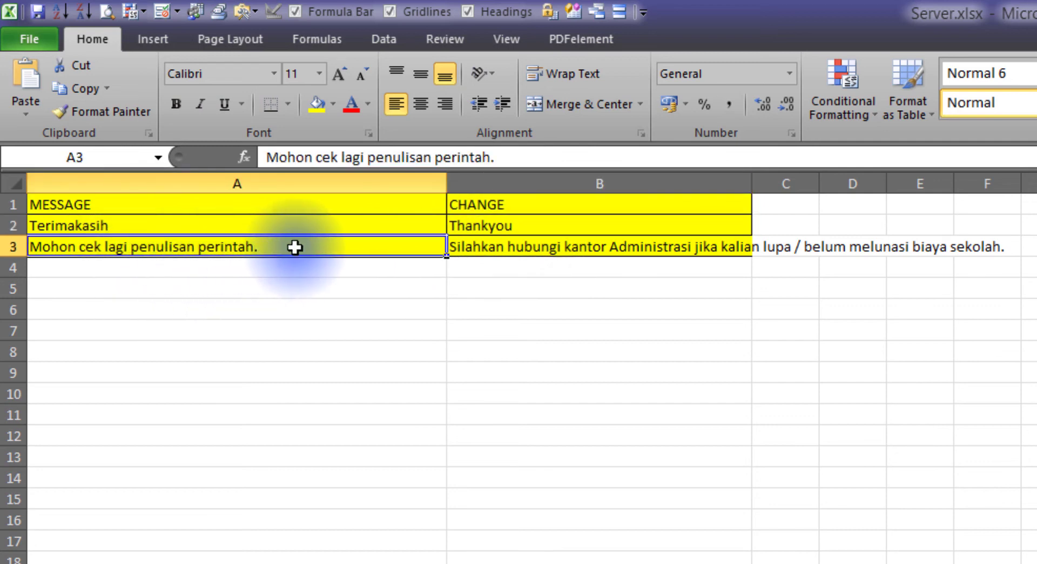
click(494, 247)
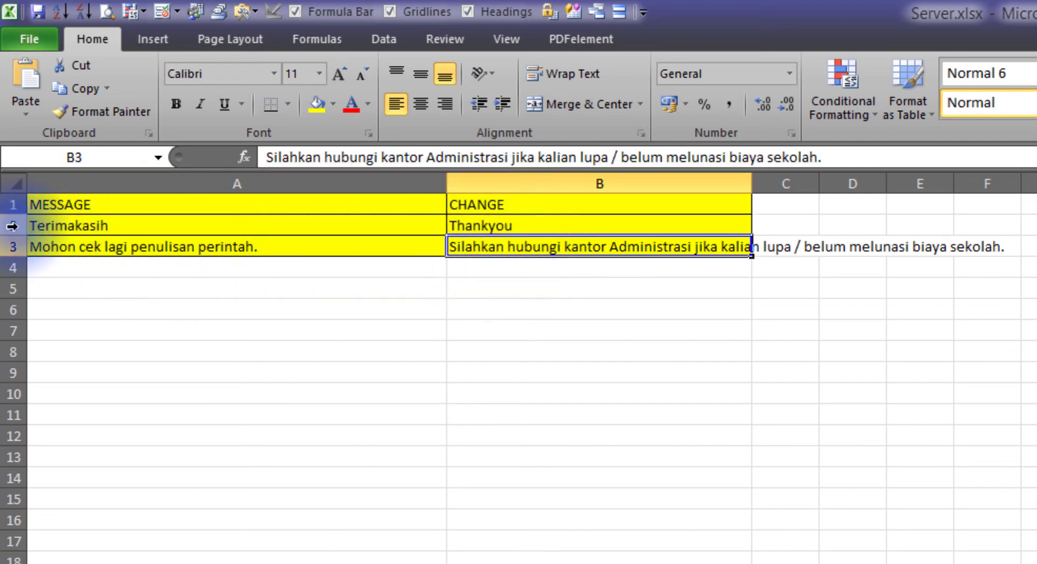
Delete mapping rows 2 and 3 from the MAPPING sheet, keeping only the header row
drag(14, 225, 13, 246)
right_click(21, 245)
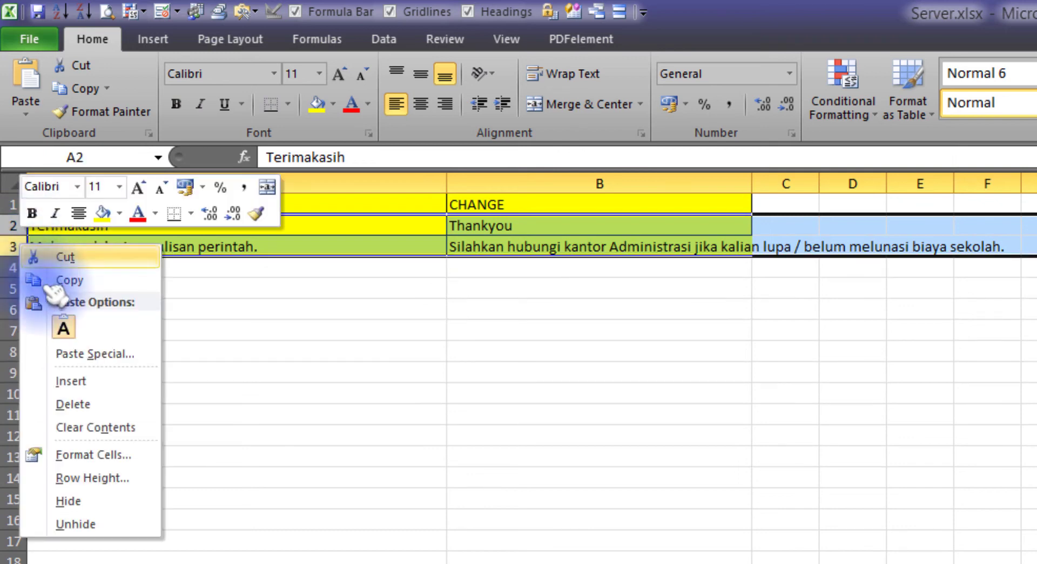
click(68, 404)
click(257, 331)
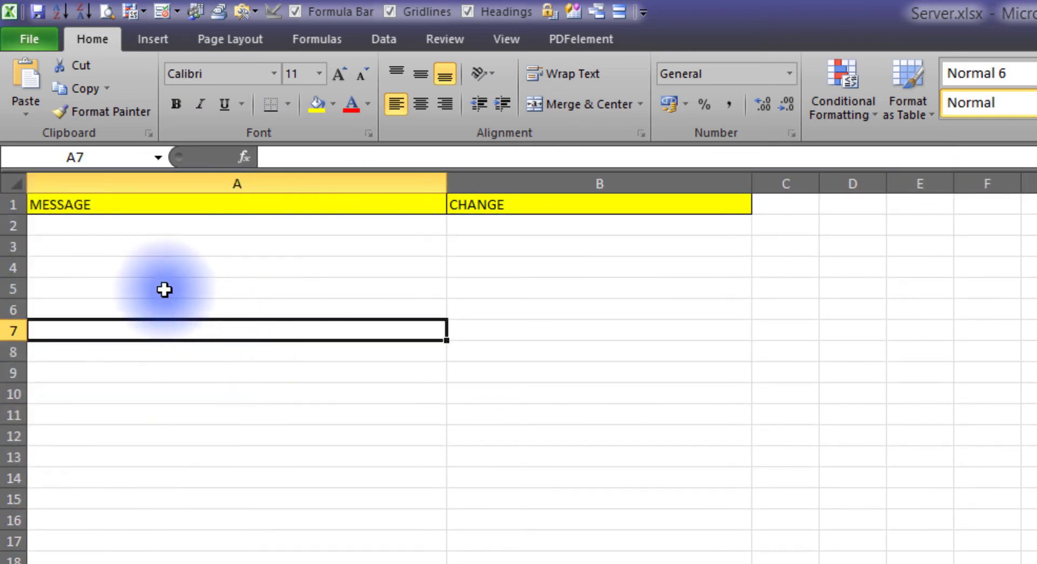
click(57, 225)
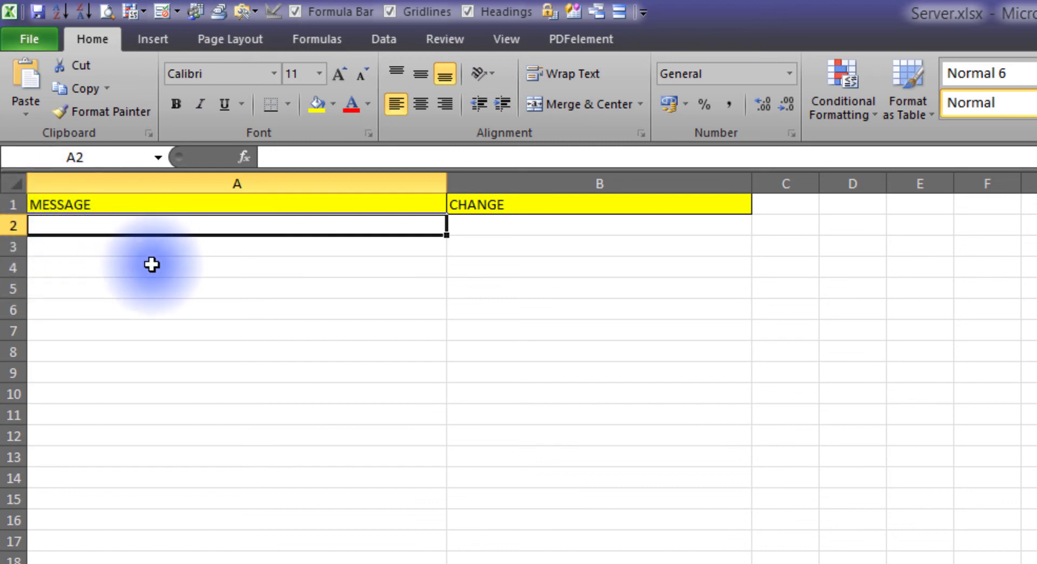
Save the cleared MAPPING sheet in Server.xlsx and close the workbook
click(48, 43)
click(33, 67)
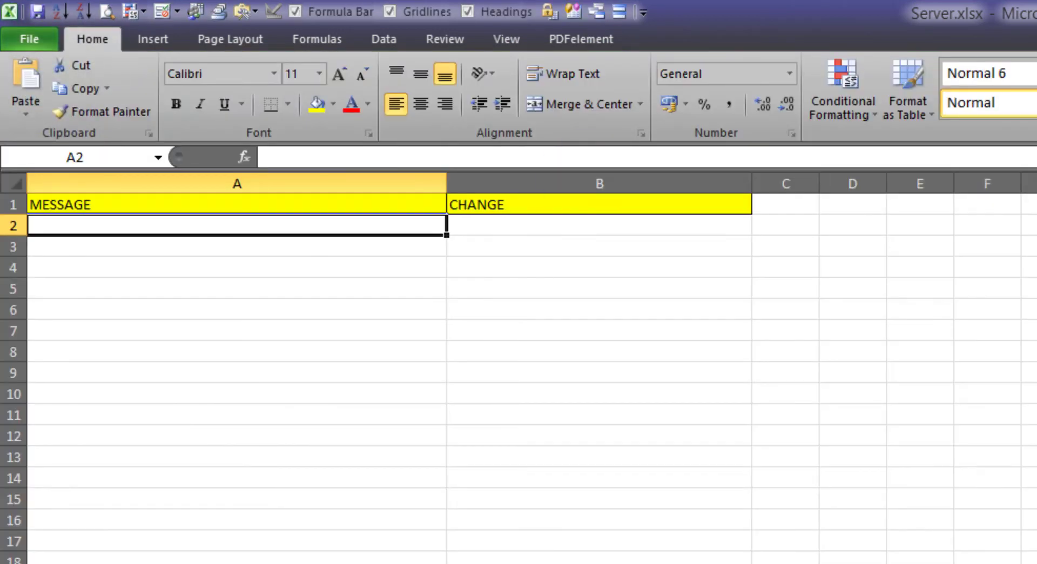
key(alt+F4)
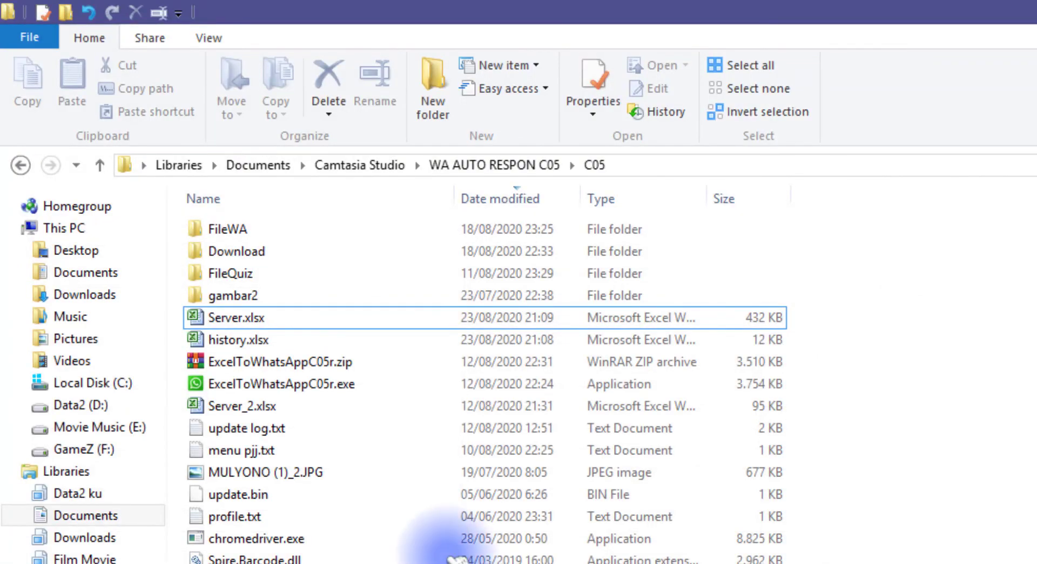
Launch ExcelToWhatsAppC05r.exe from the C05 folder and open WhatsApp Web from its Beranda page
click(371, 385)
double_click(363, 382)
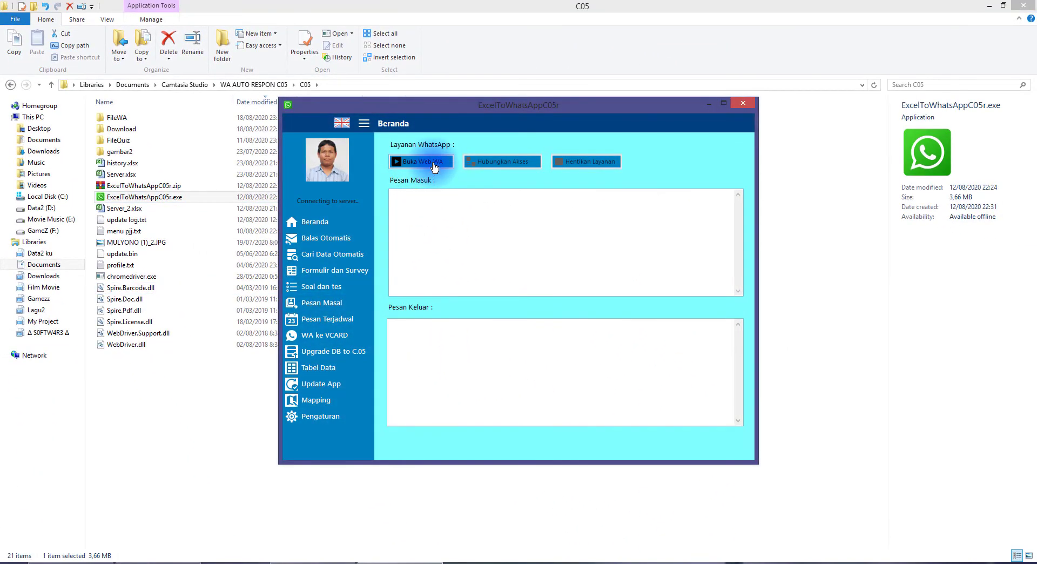
click(435, 166)
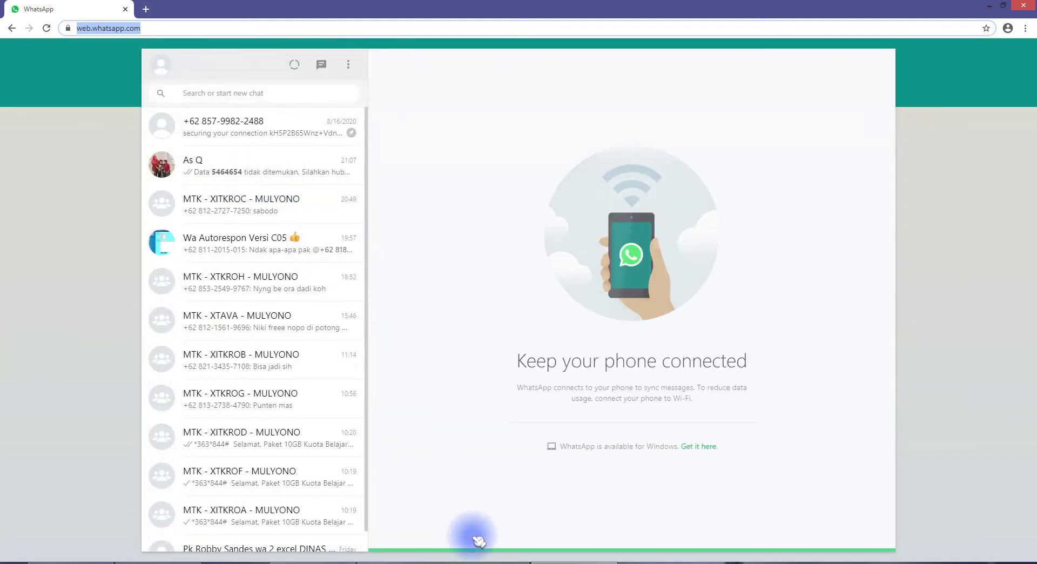
Open the test contact's chat in WhatsApp Web and send the query UN#3154654
click(557, 318)
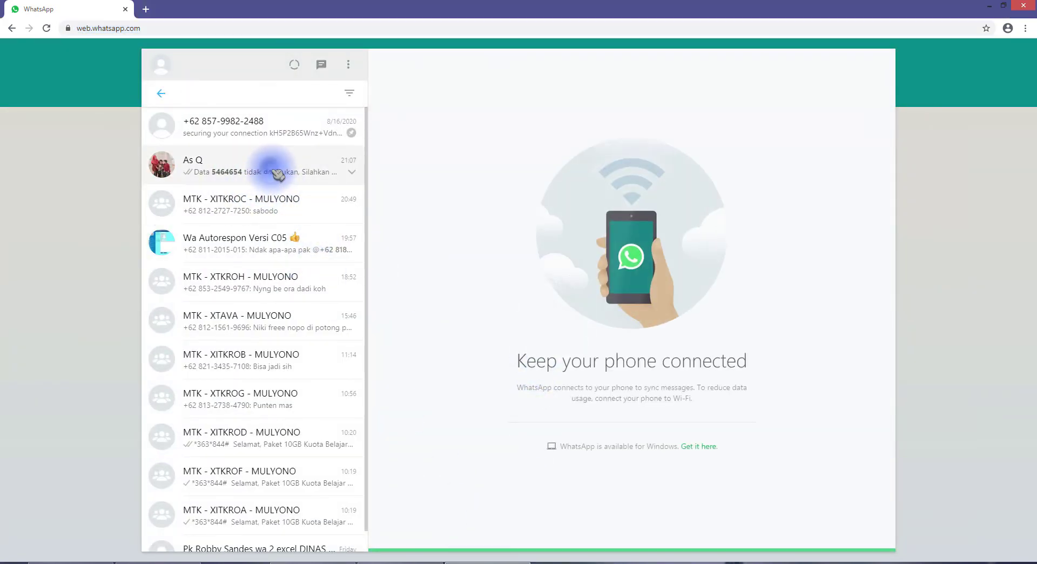
click(274, 167)
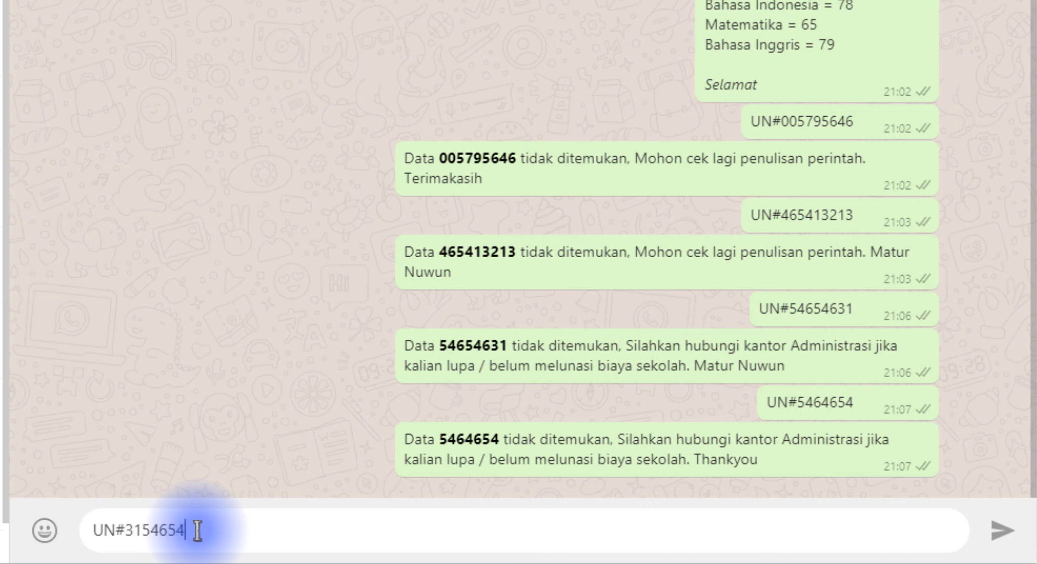
key(Return)
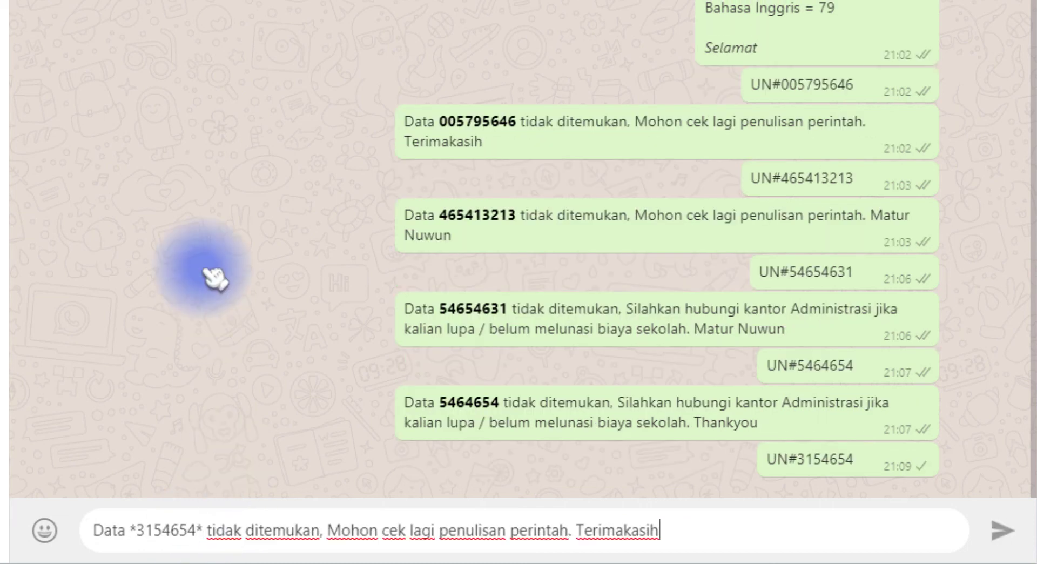
Examine the wording of the auto-reply to UN#3154654, highlighting its instruction, its closing word and the full message
drag(521, 438, 864, 439)
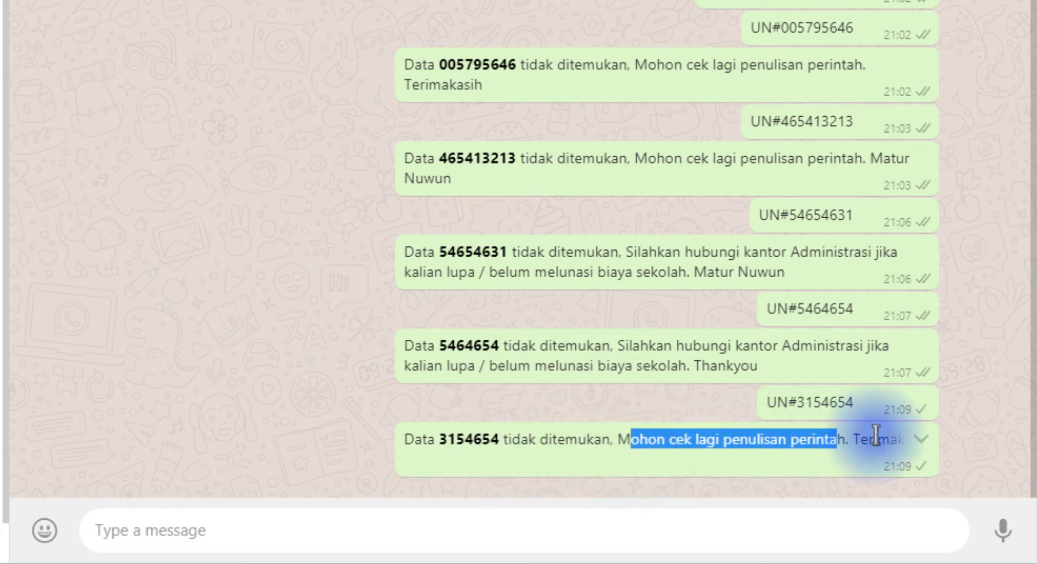
double_click(865, 439)
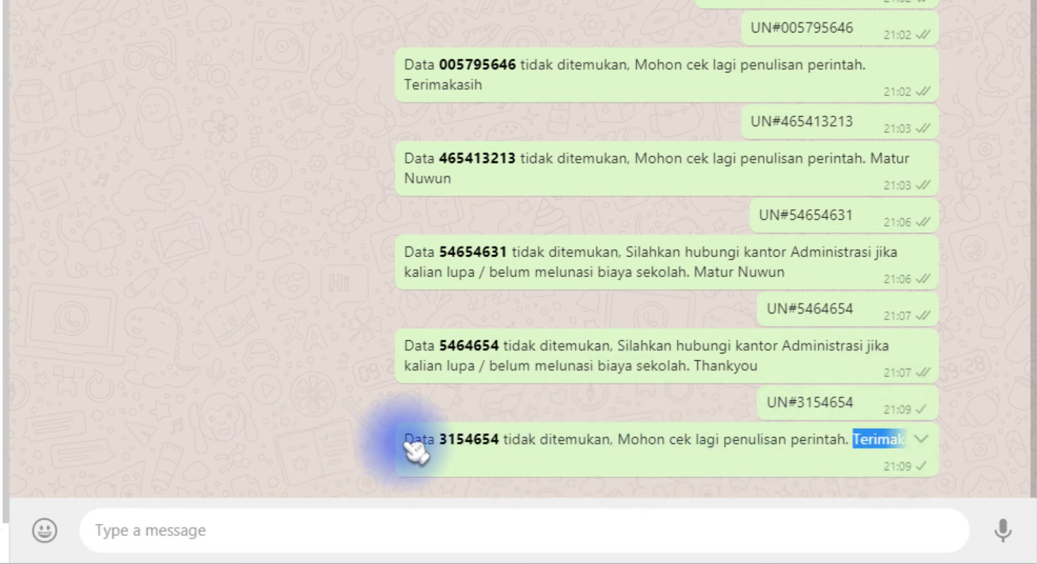
drag(406, 439, 927, 440)
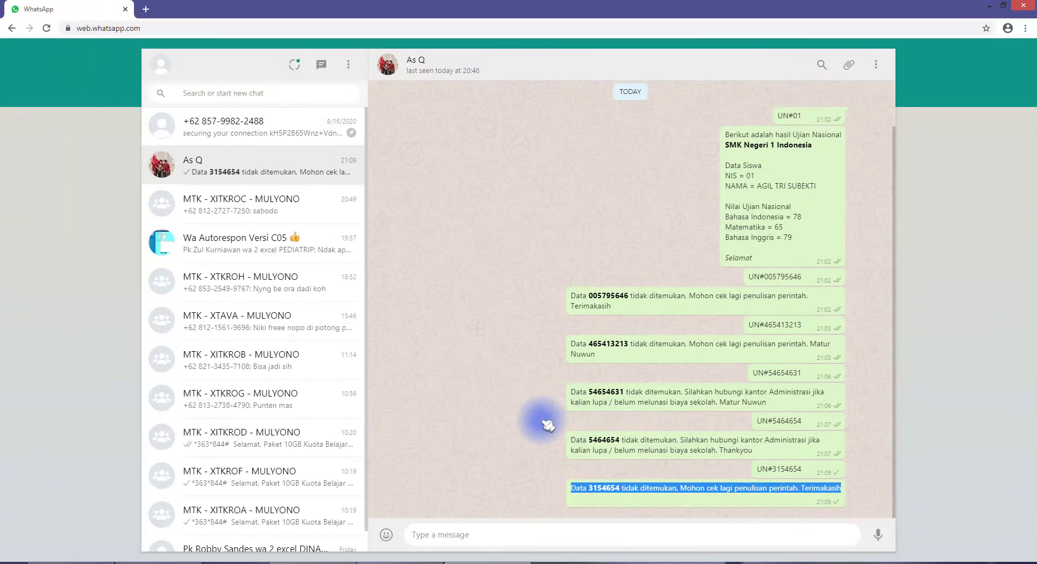
Switch to ExcelToWhatsApp, open the Mapping form and move its window clear of the WhatsApp chat messages
click(421, 562)
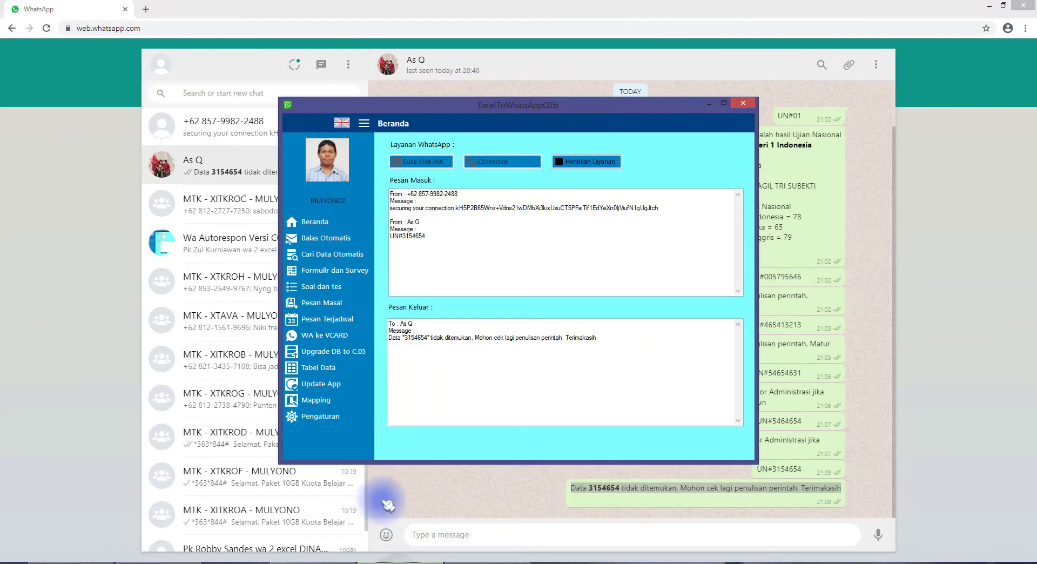
click(336, 402)
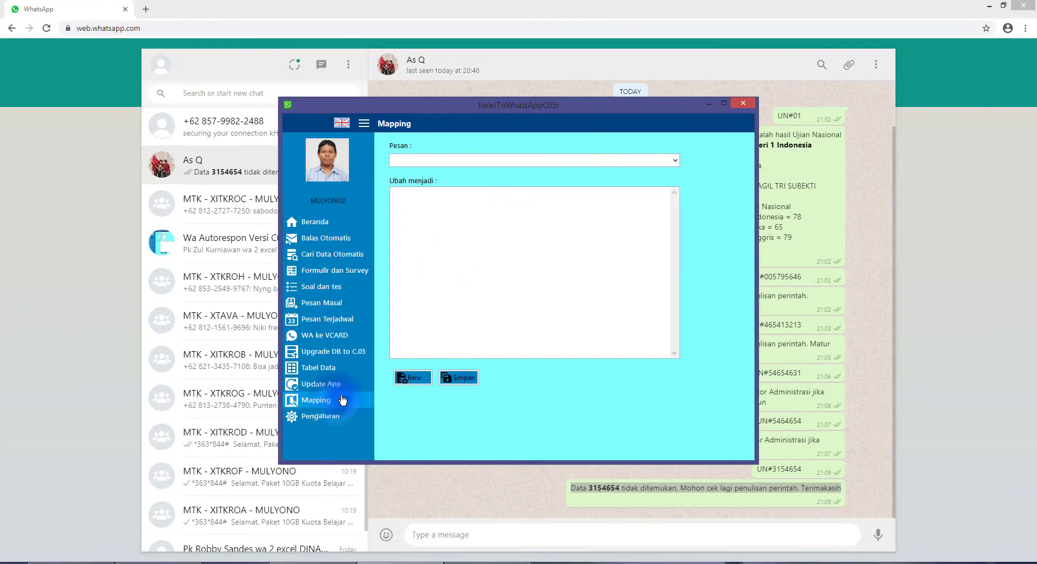
drag(448, 127, 216, 196)
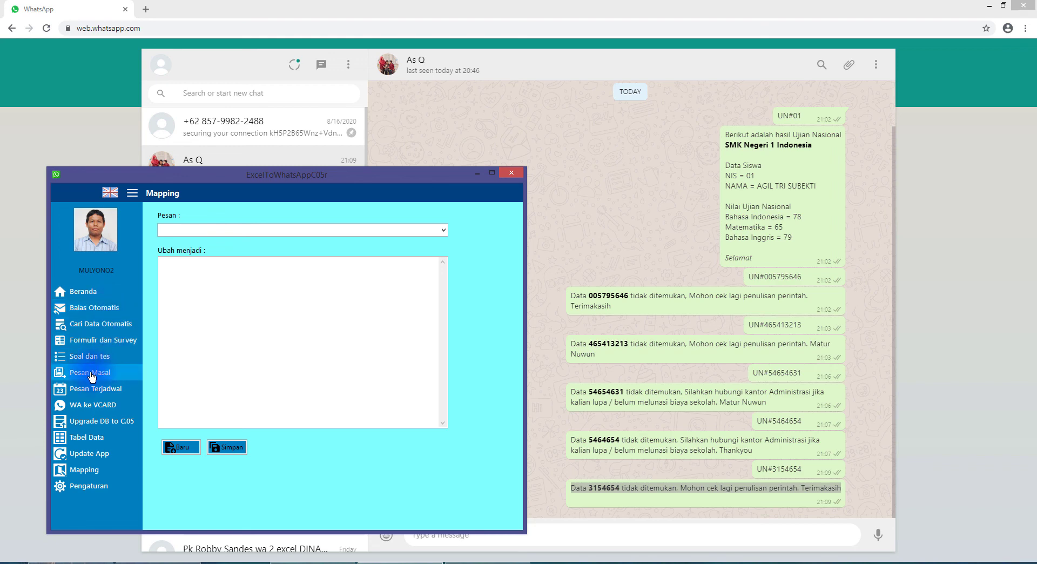
click(244, 373)
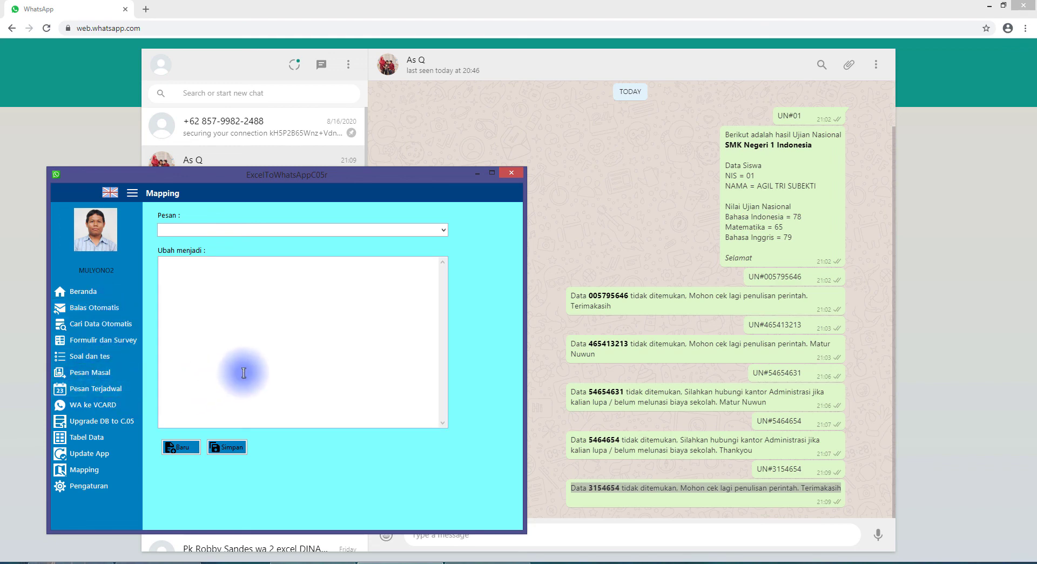